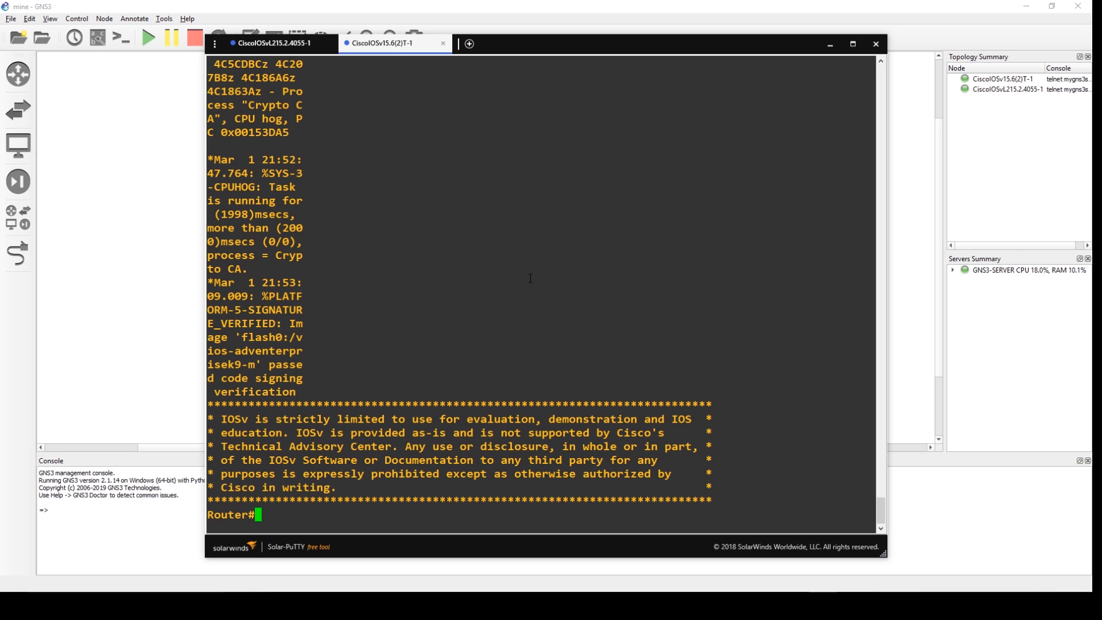
- Wake the CiscoIOSvL2 switch's console and enter privileged EXEC mode with en
{"action": "left_click", "coordinate": [274, 43]}
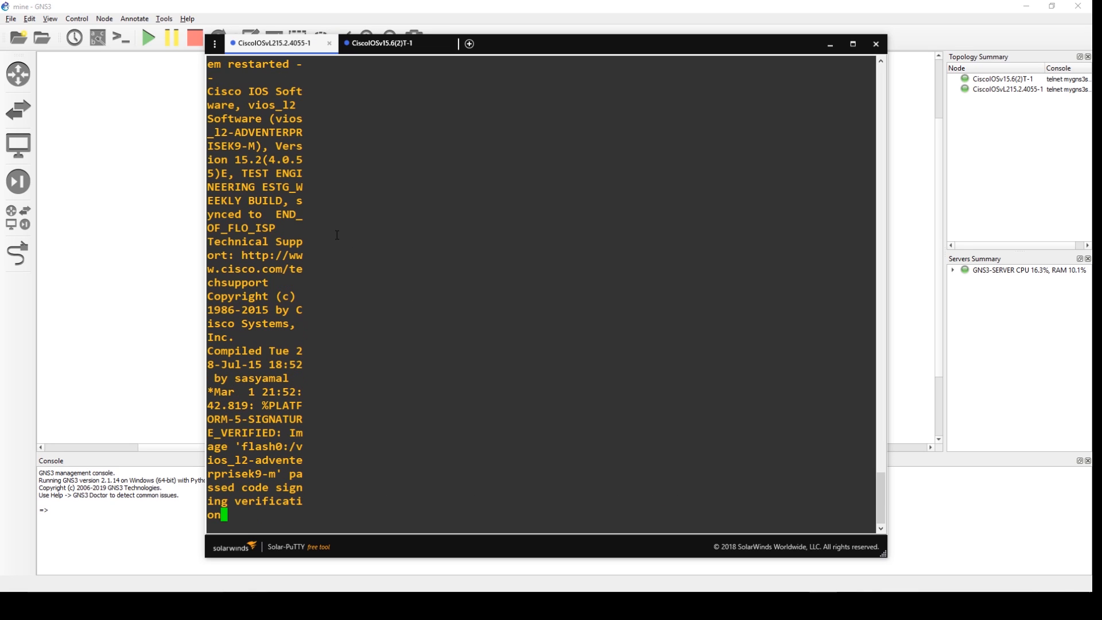
{"action": "key", "text": "Return"}
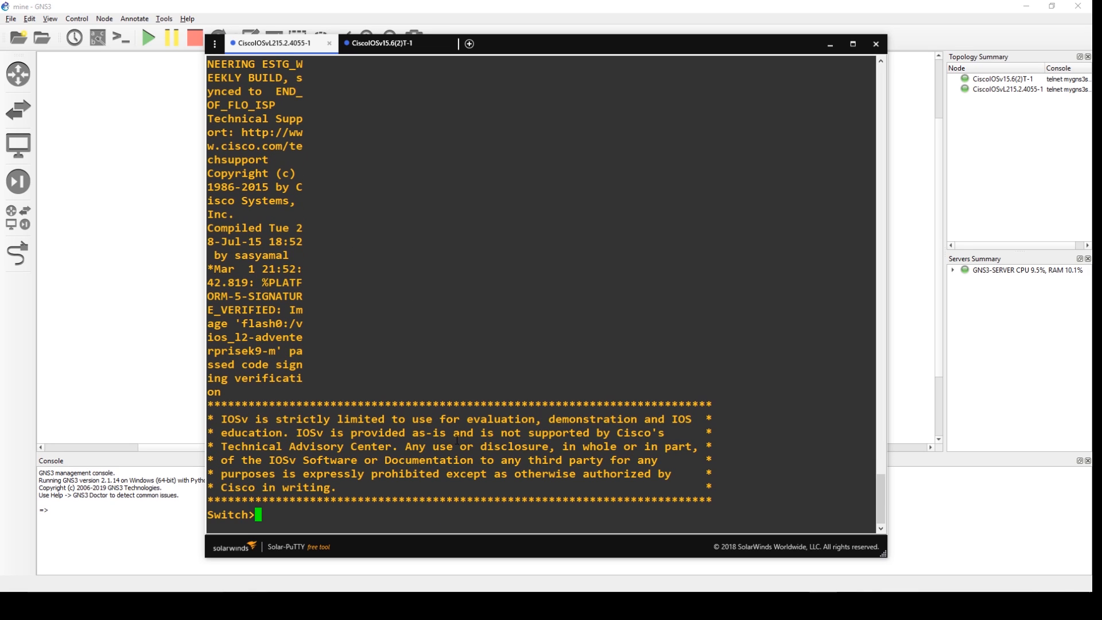
{"action": "type", "text": "en"}
{"action": "key", "text": "Return"}
- List the switch's interfaces and their status with show ip int brief
{"action": "type", "text": "shoiw ip i"}
{"action": "key", "text": "BackSpace"}
{"action": "key", "text": "BackSpace"}
{"action": "key", "text": "BackSpace"}
{"action": "key", "text": "BackSpace"}
{"action": "key", "text": "BackSpace"}
{"action": "key", "text": "BackSpace"}
{"action": "key", "text": "BackSpace"}
{"action": "key", "text": "BackSpace"}
{"action": "key", "text": "BackSpace"}
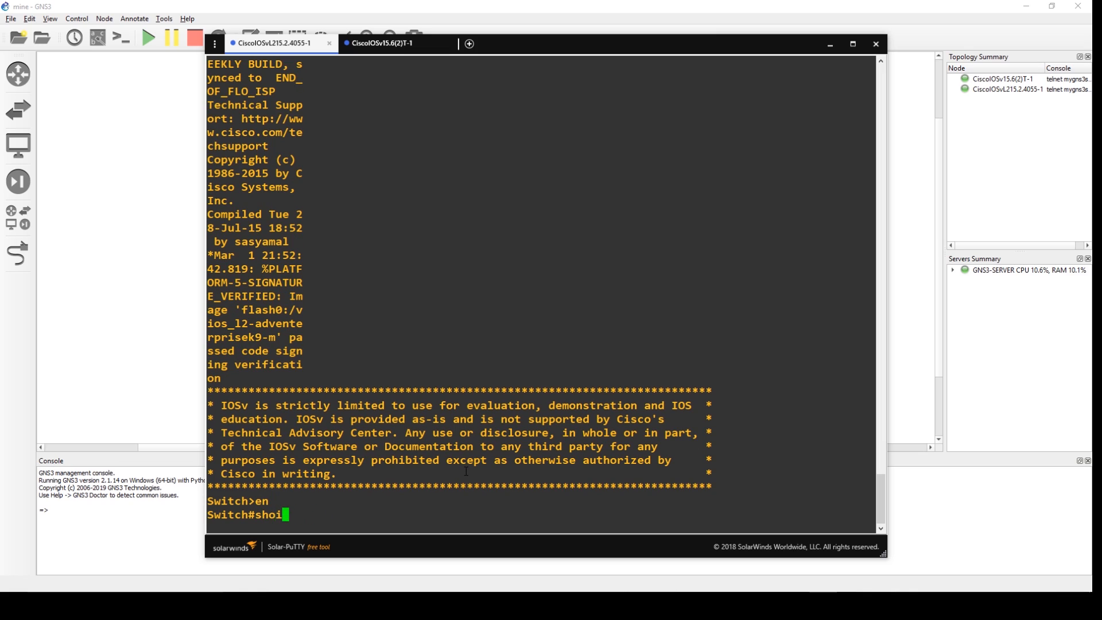
{"action": "key", "text": "BackSpace"}
{"action": "type", "text": "show ip int brie"}
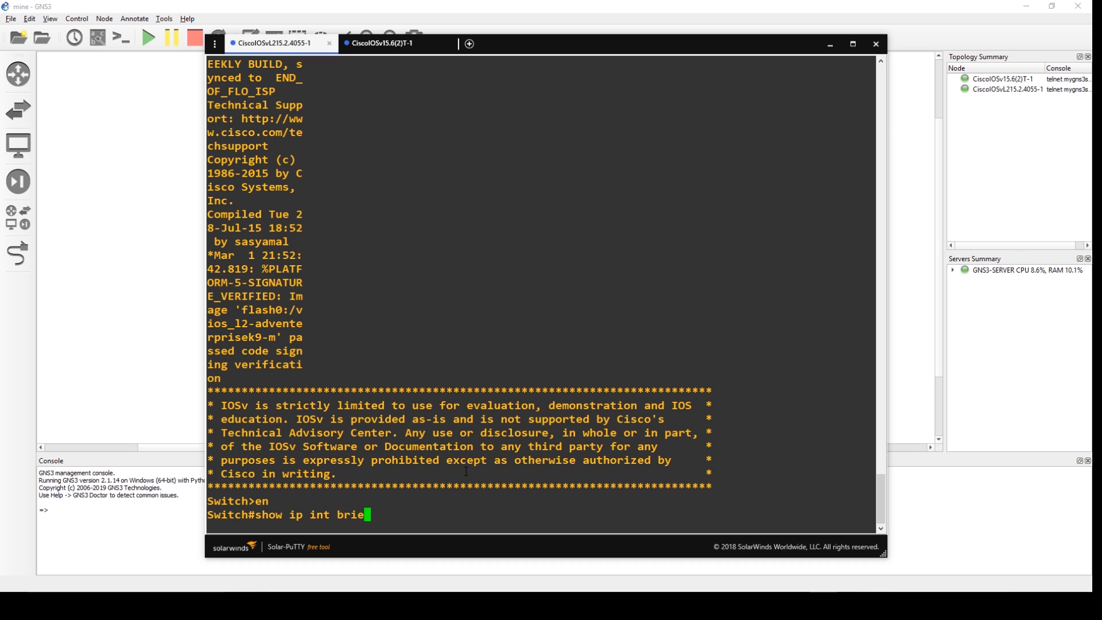
{"action": "type", "text": "f"}
{"action": "key", "text": "Return"}
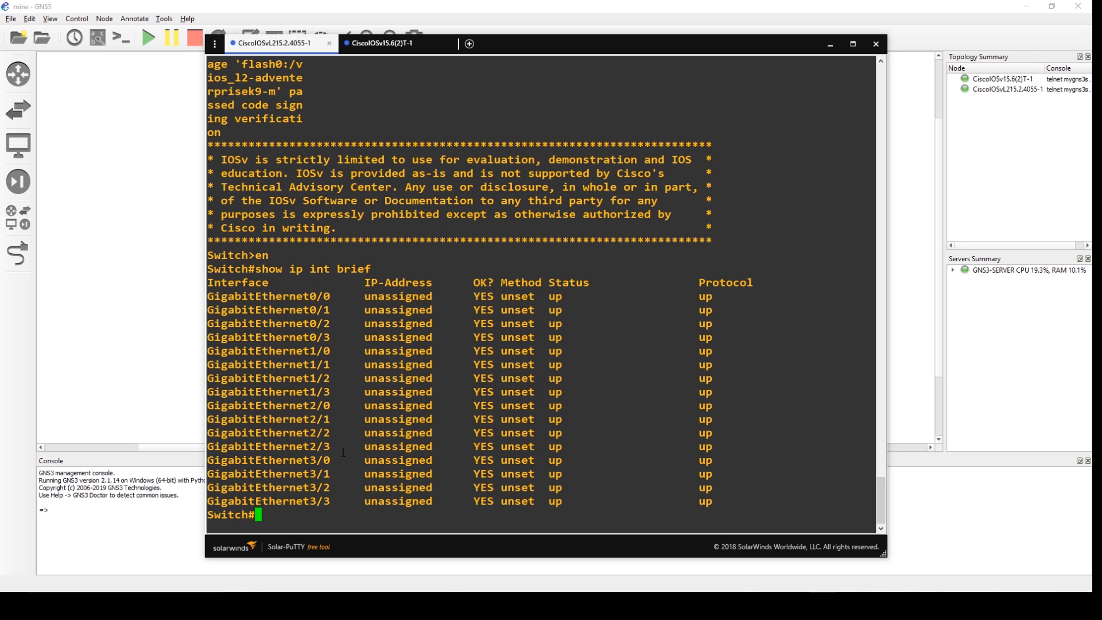
- Switch to the CiscoIOSv15.6(2)T-1 router's console and list its interfaces with show ip int brief
{"action": "left_click", "coordinate": [385, 44]}
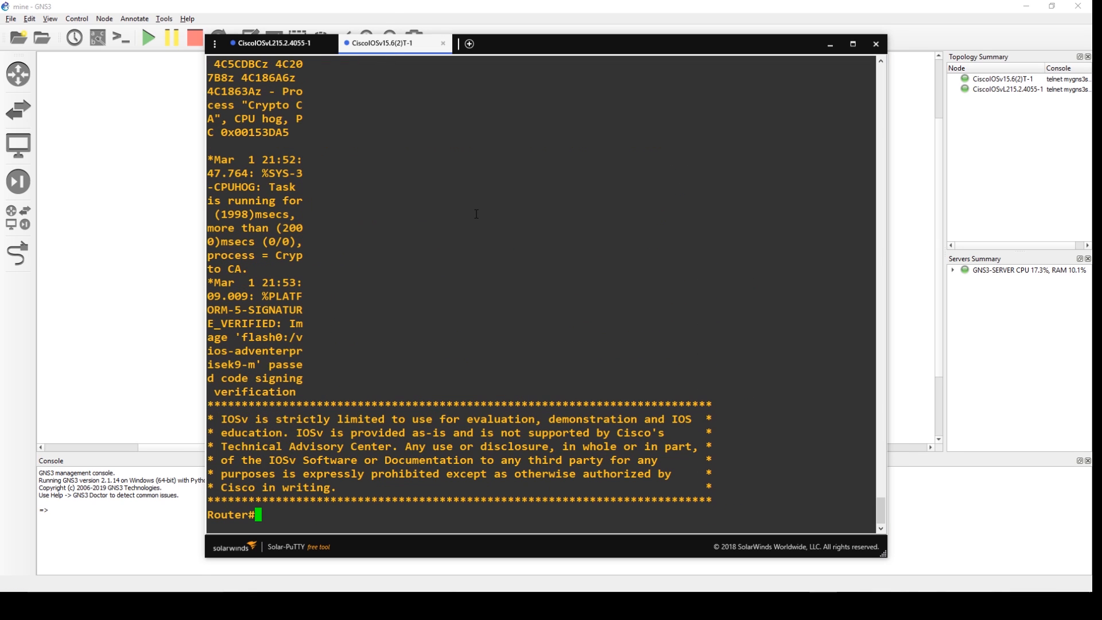
{"action": "type", "text": "show i"}
{"action": "type", "text": "op"}
{"action": "key", "text": "BackSpace"}
{"action": "key", "text": "BackSpace"}
{"action": "key", "text": "BackSpace"}
{"action": "type", "text": "p int brief"}
{"action": "key", "text": "Return"}
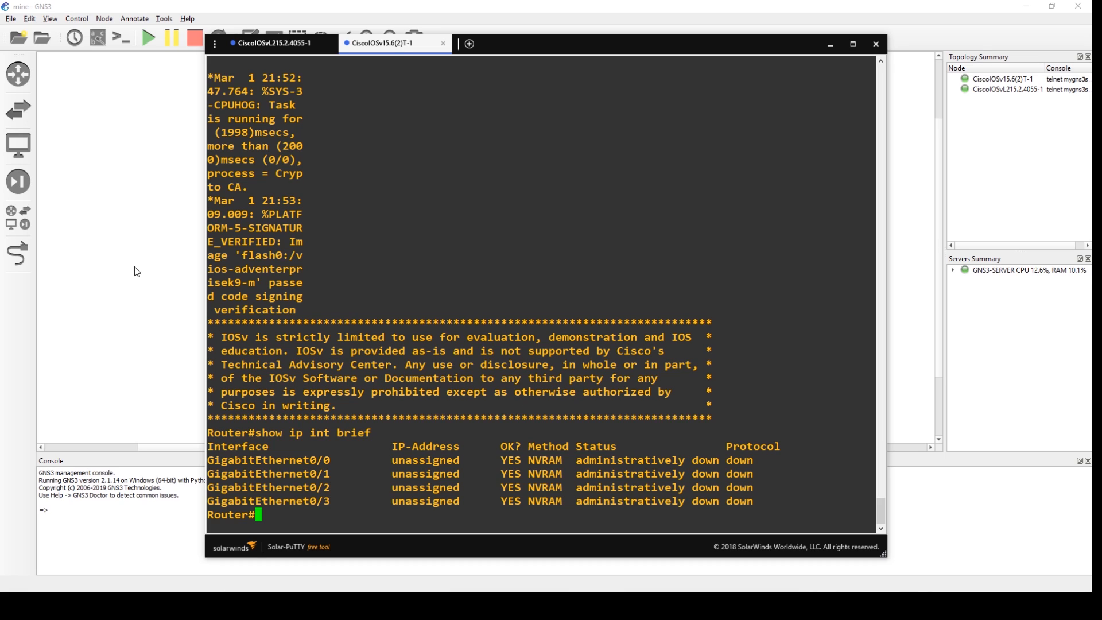
- In the GNS3 topology, link the router's Gi0/0 port to the switch's Gi0/0 port and leave link mode
{"action": "left_click", "coordinate": [175, 280]}
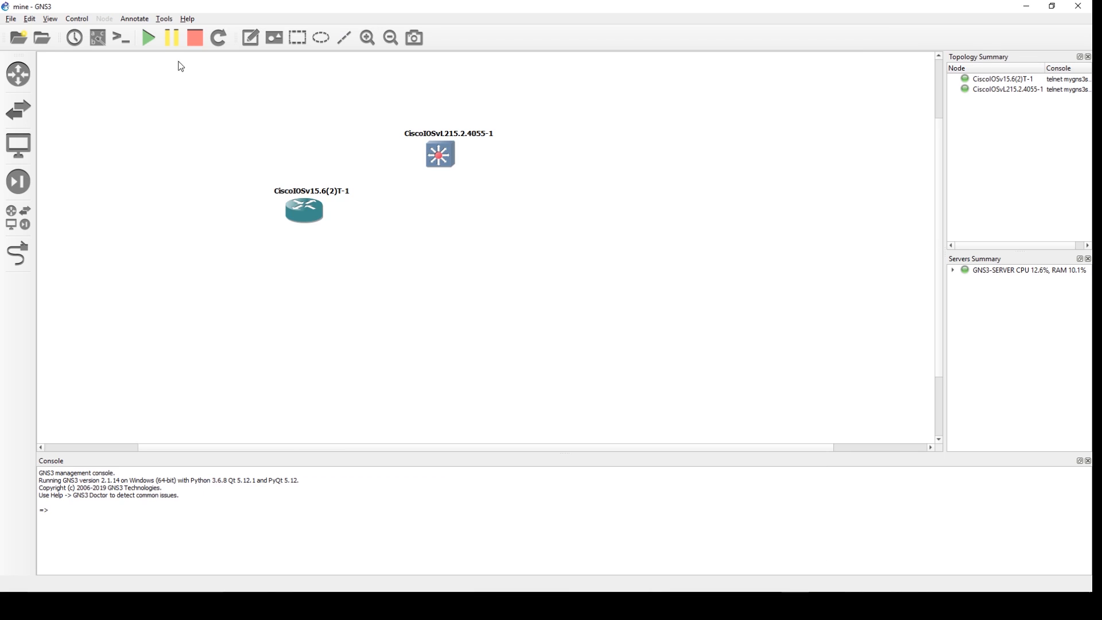
{"action": "left_click", "coordinate": [24, 260]}
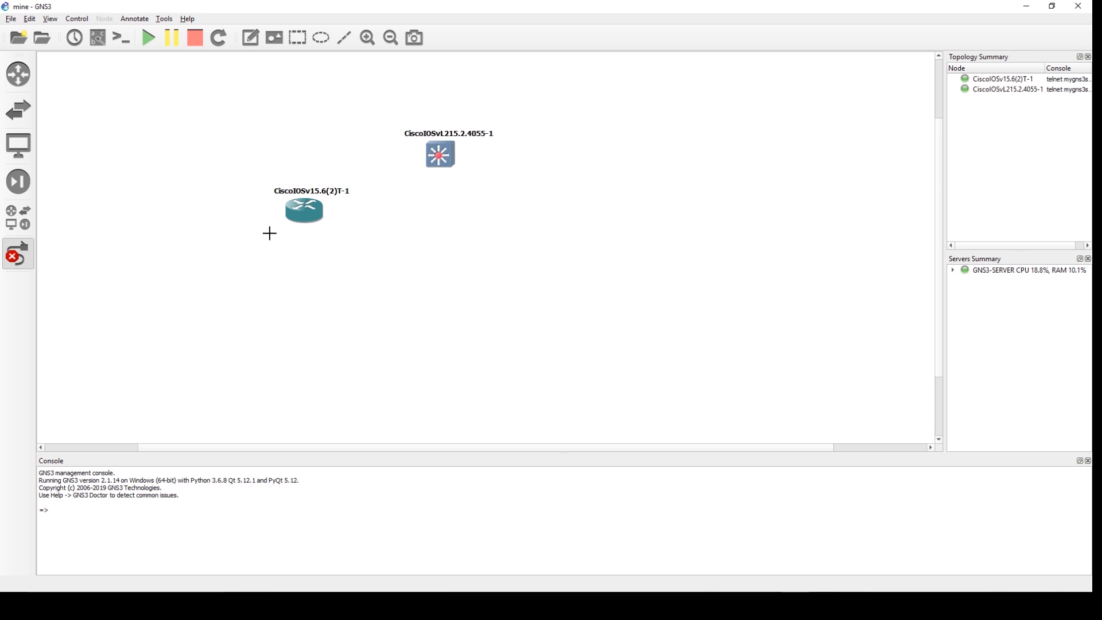
{"action": "left_click", "coordinate": [303, 216]}
{"action": "left_click", "coordinate": [338, 223]}
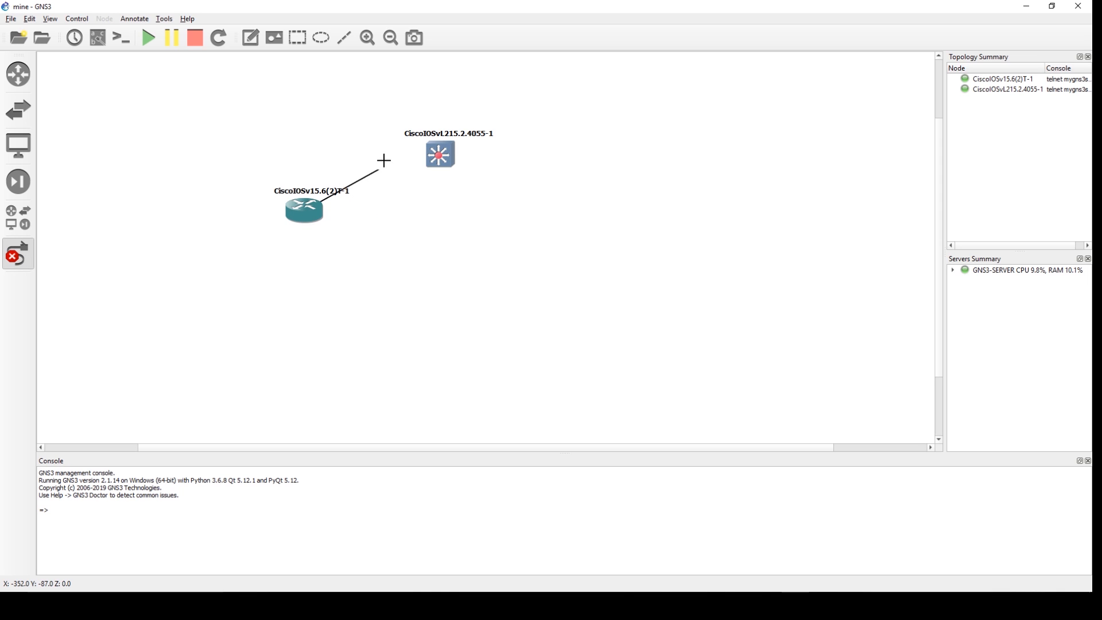
{"action": "left_click", "coordinate": [433, 156]}
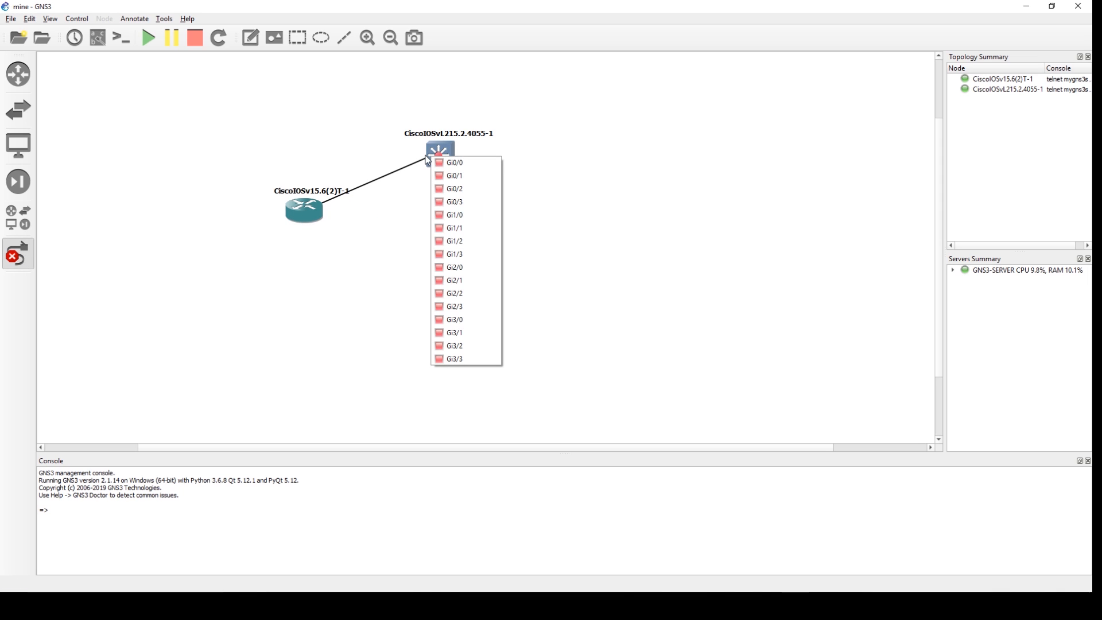
{"action": "left_click", "coordinate": [475, 168]}
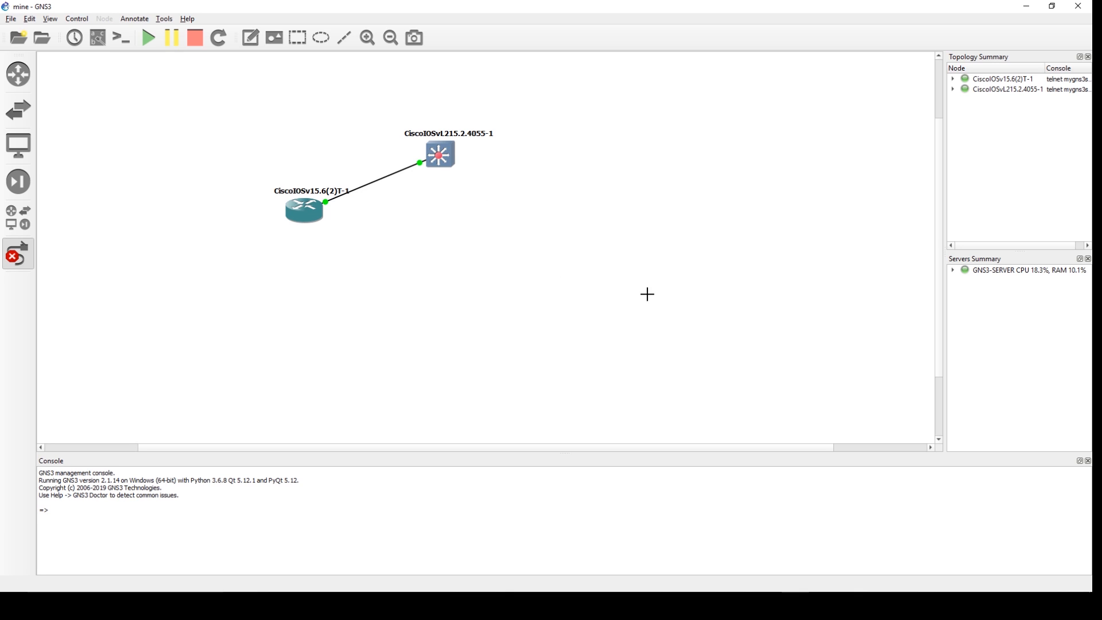
{"action": "key", "text": "Escape"}
- Back in the router's console, enter configuration mode for interface gi0/0 and enable it with no shut
{"action": "left_click", "coordinate": [822, 606]}
{"action": "left_click", "coordinate": [467, 420]}
{"action": "key", "text": "Return"}
{"action": "key", "text": "Return"}
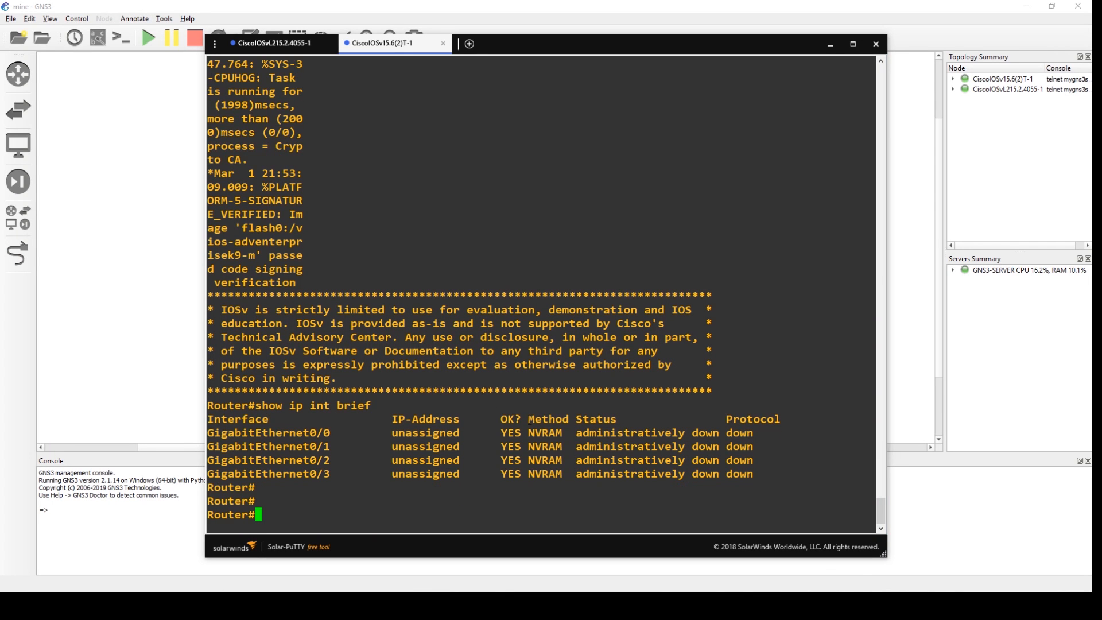
{"action": "left_click_drag", "start_coordinate": [577, 432], "coordinate": [720, 432]}
{"action": "left_click", "coordinate": [381, 471]}
{"action": "type", "text": "conf t"}
{"action": "key", "text": "Return"}
{"action": "type", "text": "int"}
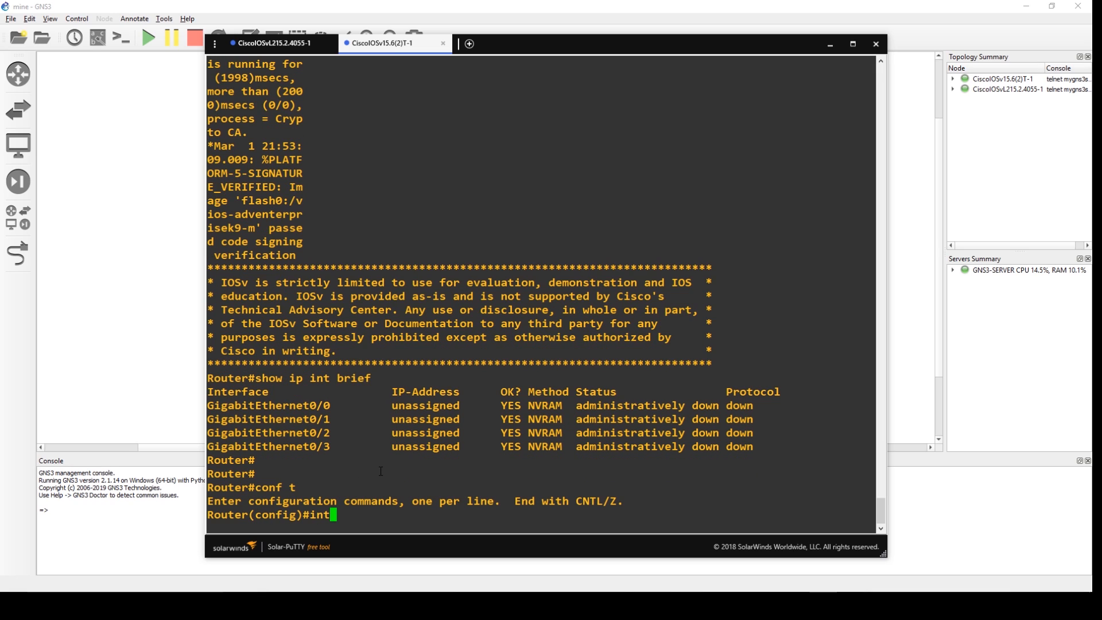
{"action": "type", "text": " gi0/0"}
{"action": "key", "text": "Return"}
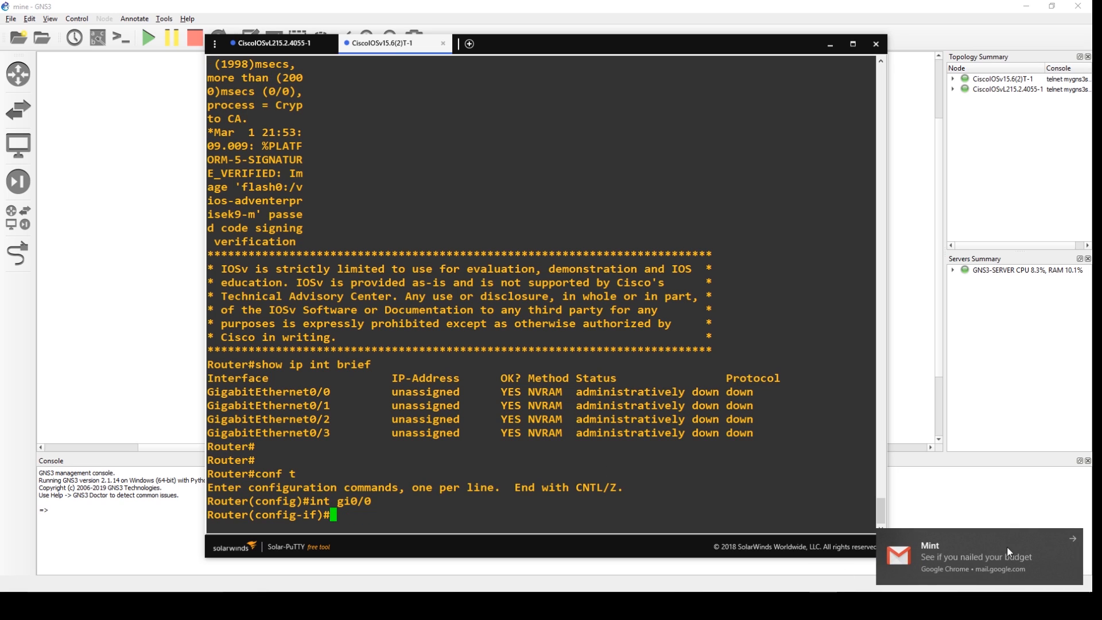
{"action": "type", "text": "no shut"}
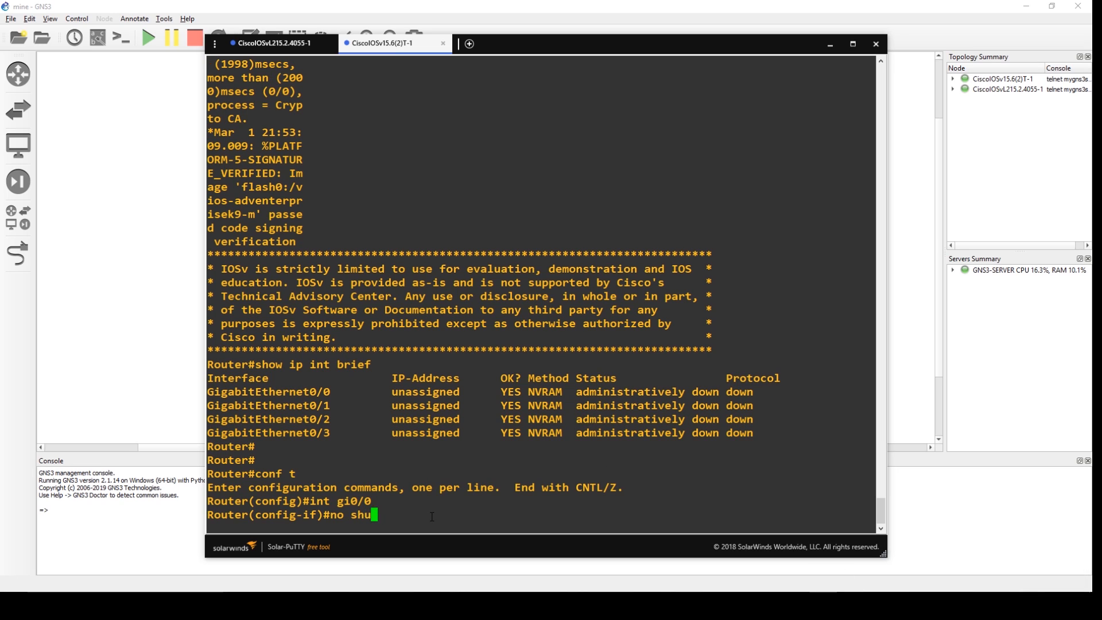
{"action": "key", "text": "Return"}
- Assign the IP address 10.0.0.1 with mask 255.255.255.0 to the router's gi0/0 interface
{"action": "type", "text": "ip add"}
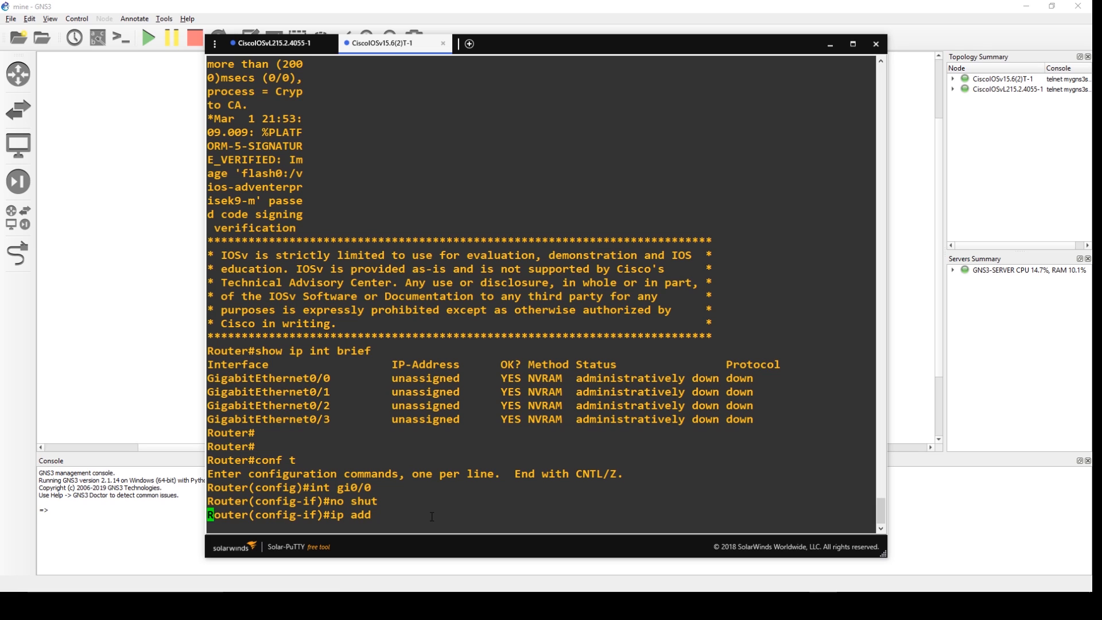
{"action": "key", "text": "Tab"}
{"action": "type", "text": "10.0"}
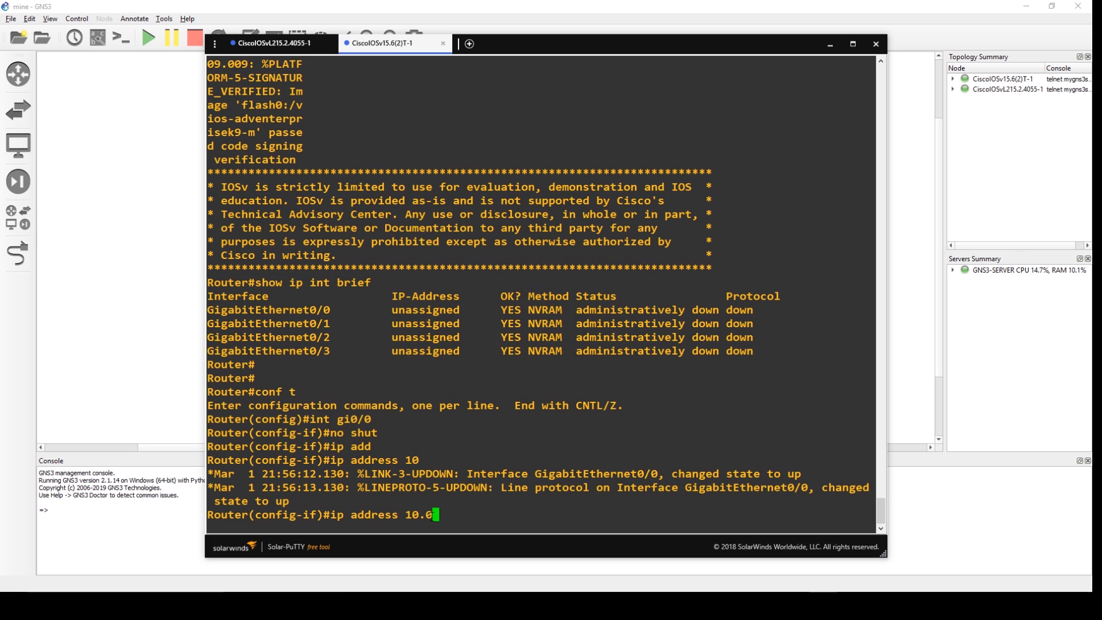
{"action": "type", "text": ".0.1 255.255.255.0"}
{"action": "key", "text": "Return"}
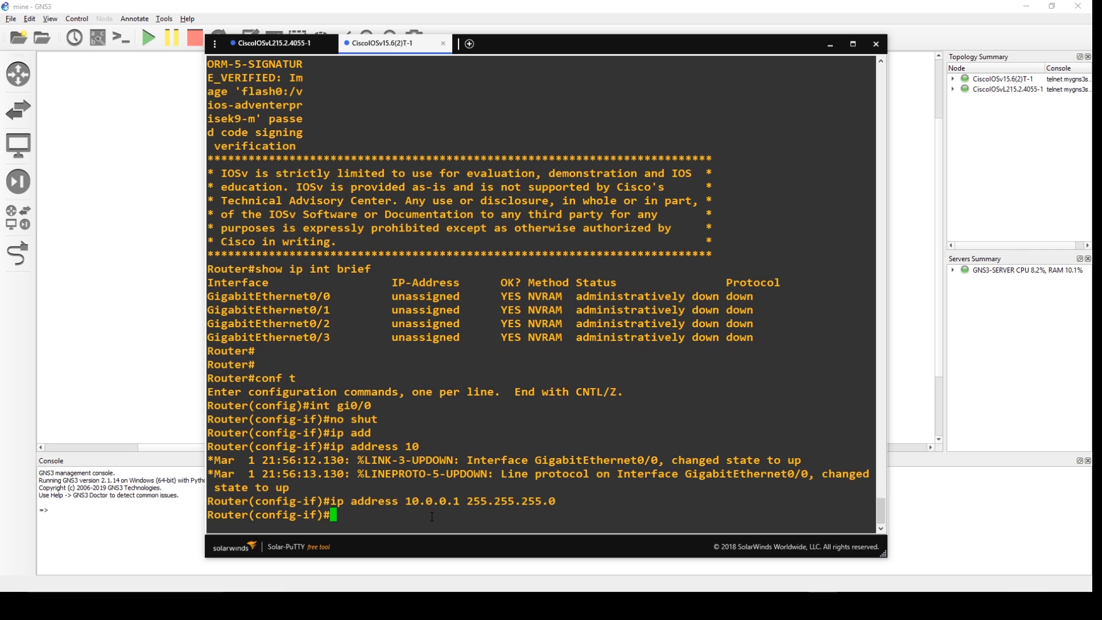
- In the switch's console, enter configuration mode for interface gi0/0 and make it a routed port with no switchport
{"action": "left_click", "coordinate": [276, 51]}
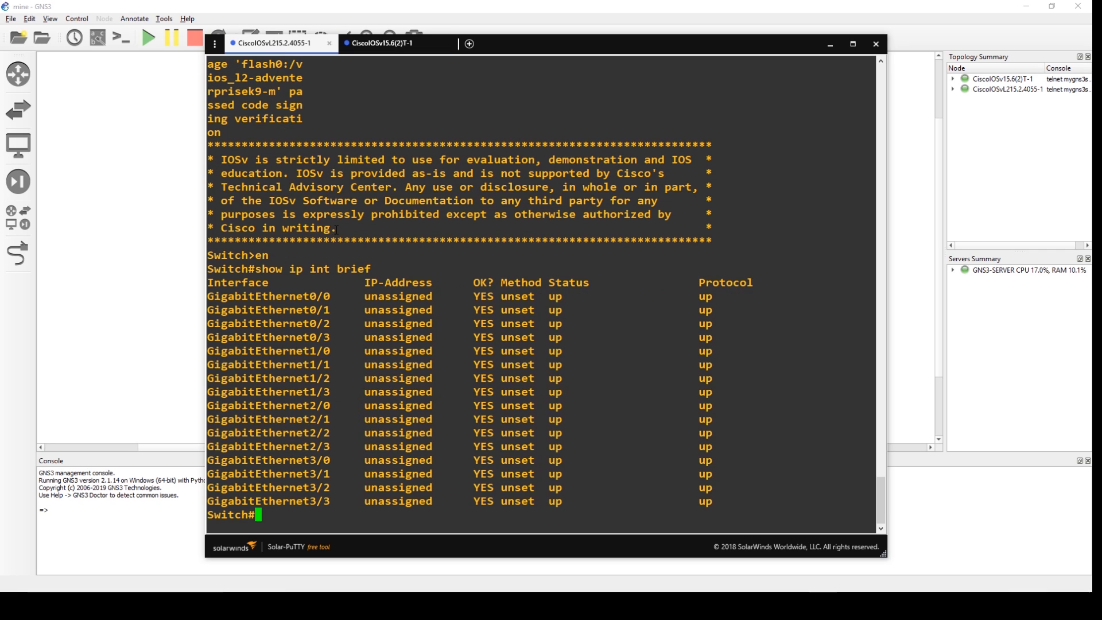
{"action": "type", "text": "conf t"}
{"action": "key", "text": "Return"}
{"action": "type", "text": "inygt"}
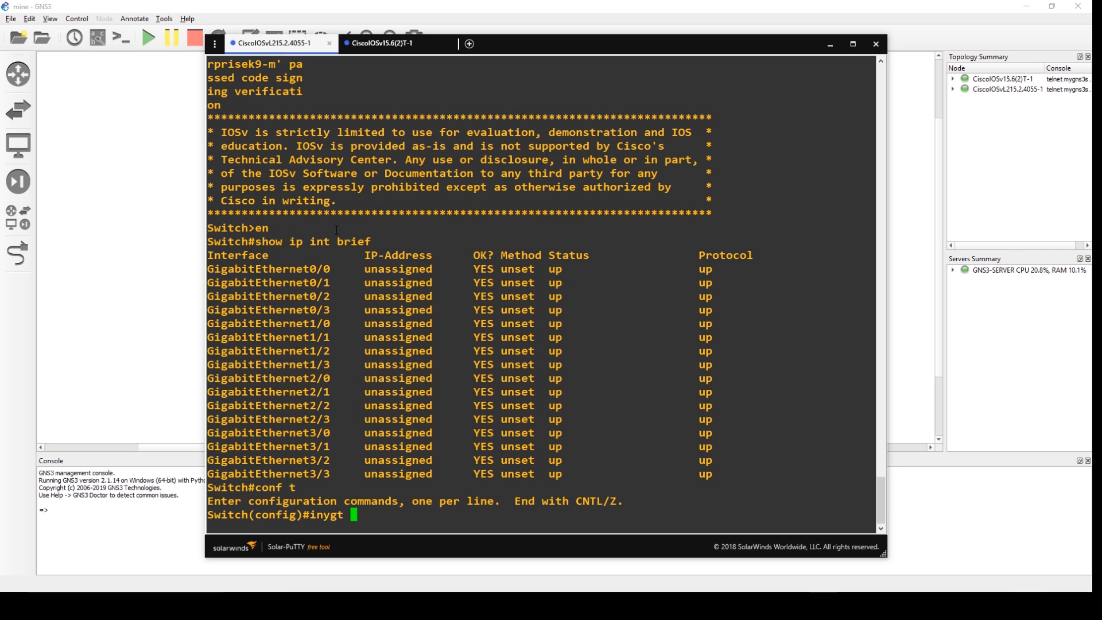
{"action": "key", "text": "BackSpace"}
{"action": "key", "text": "BackSpace"}
{"action": "key", "text": "BackSpace"}
{"action": "key", "text": "BackSpace"}
{"action": "type", "text": "t gi0/0"}
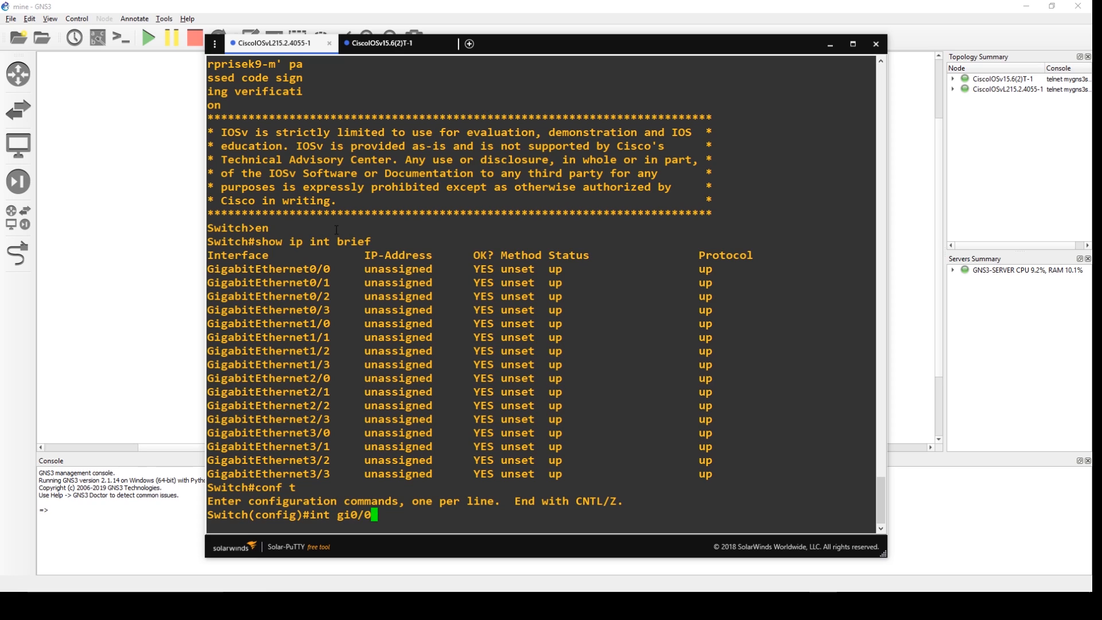
{"action": "key", "text": "Return"}
{"action": "type", "text": "no switchport"}
{"action": "key", "text": "Return"}
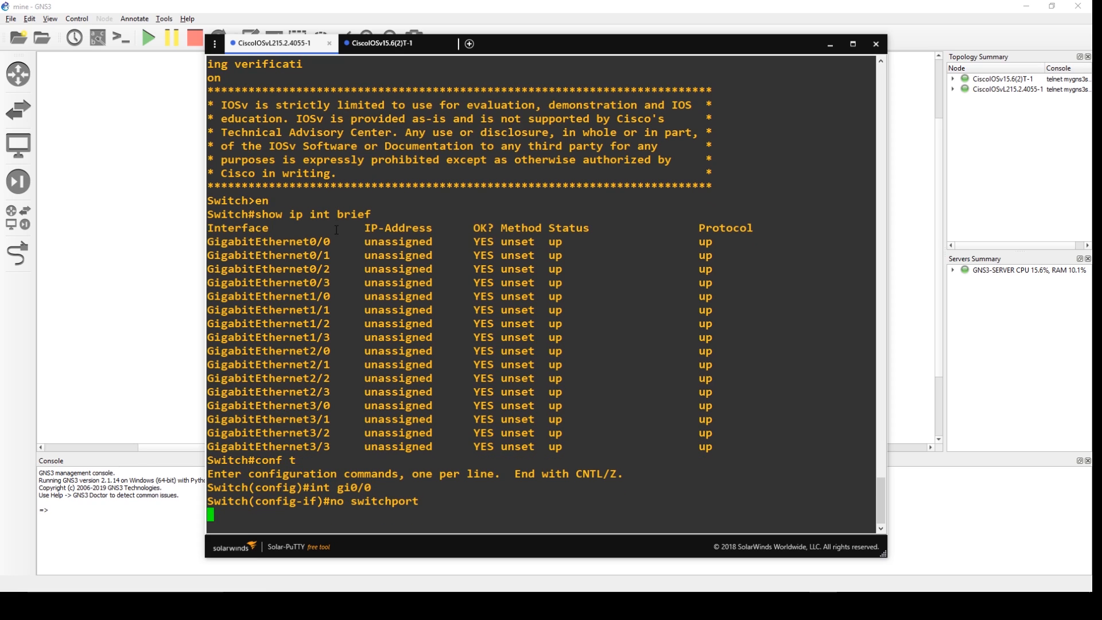
- Assign the IP address 10.0.0.2 with mask 255.255.255.0 to the switch's gi0/0 interface
{"action": "type", "text": "ip ad"}
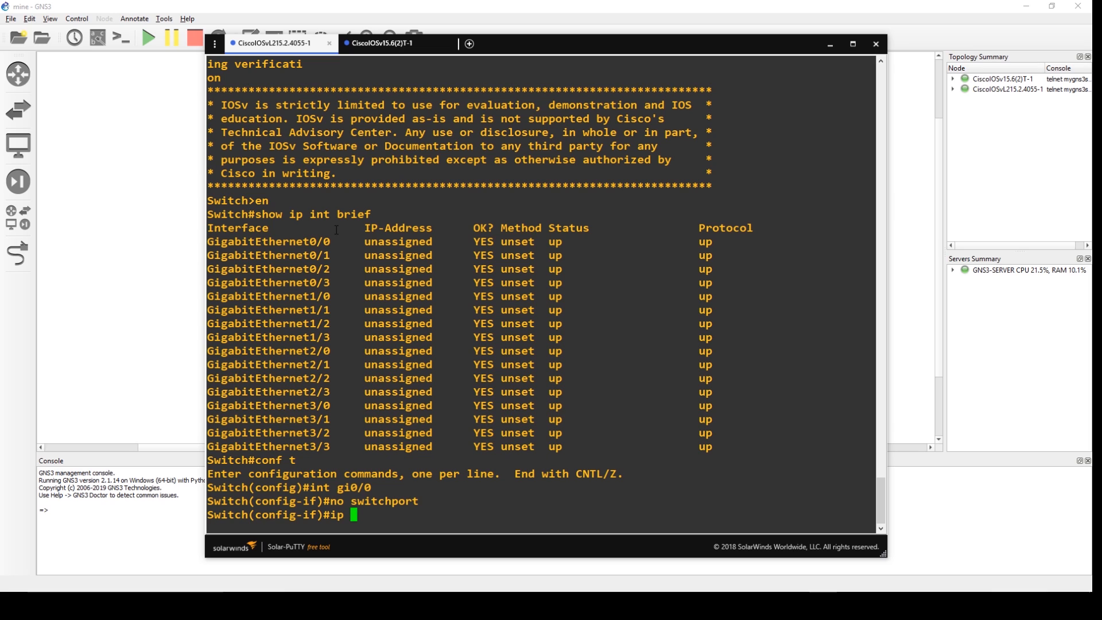
{"action": "key", "text": "Tab"}
{"action": "type", "text": "d"}
{"action": "key", "text": "Tab"}
{"action": "type", "text": "10"}
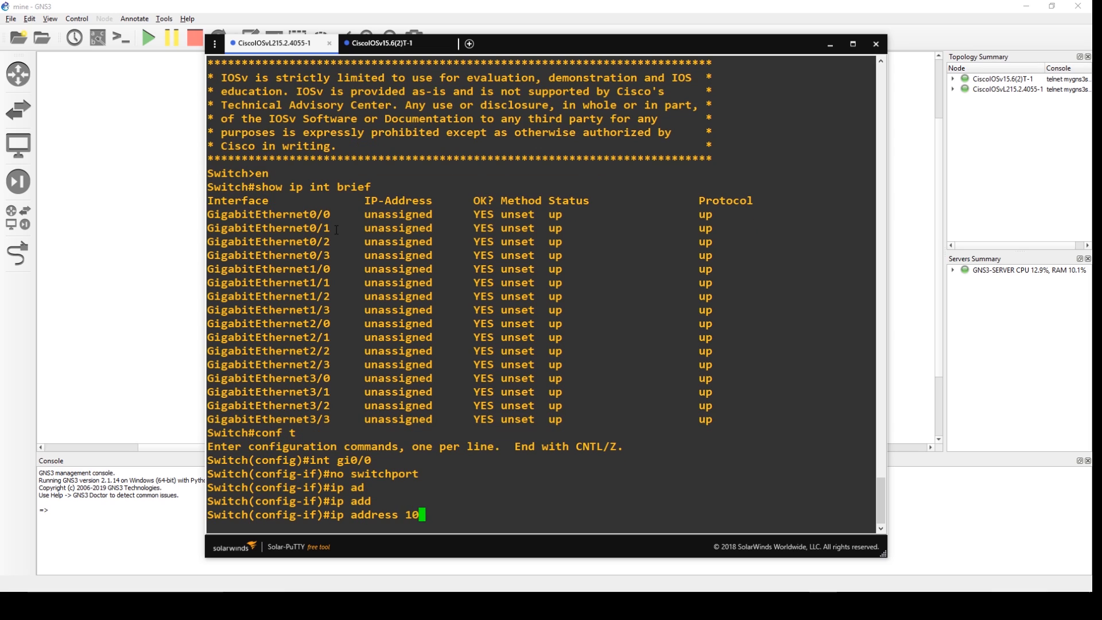
{"action": "type", "text": ".0.0.2 "}
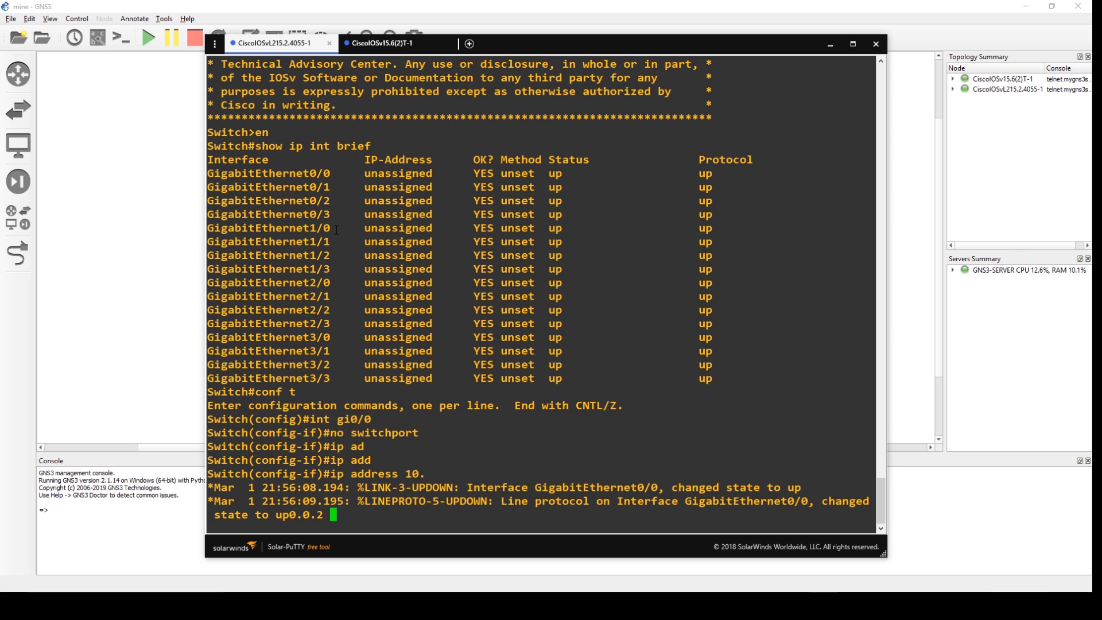
{"action": "type", "text": "255.255.255.0"}
{"action": "key", "text": "Return"}
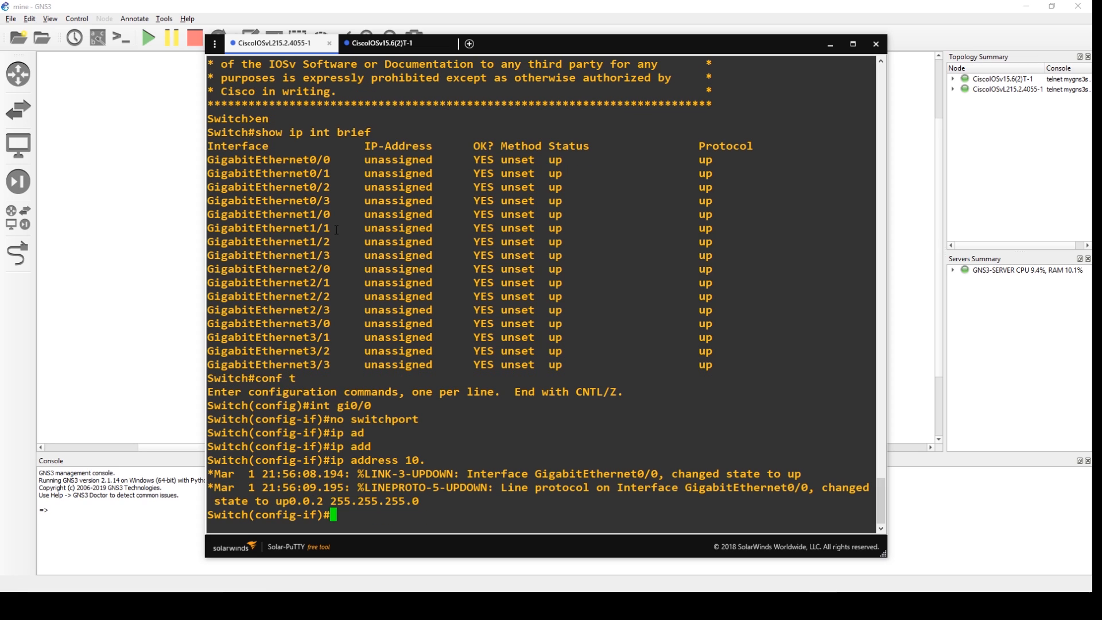
- Enable the switch's gi0/0 interface with no shut and exit configuration mode with end
{"action": "type", "text": "no shu"}
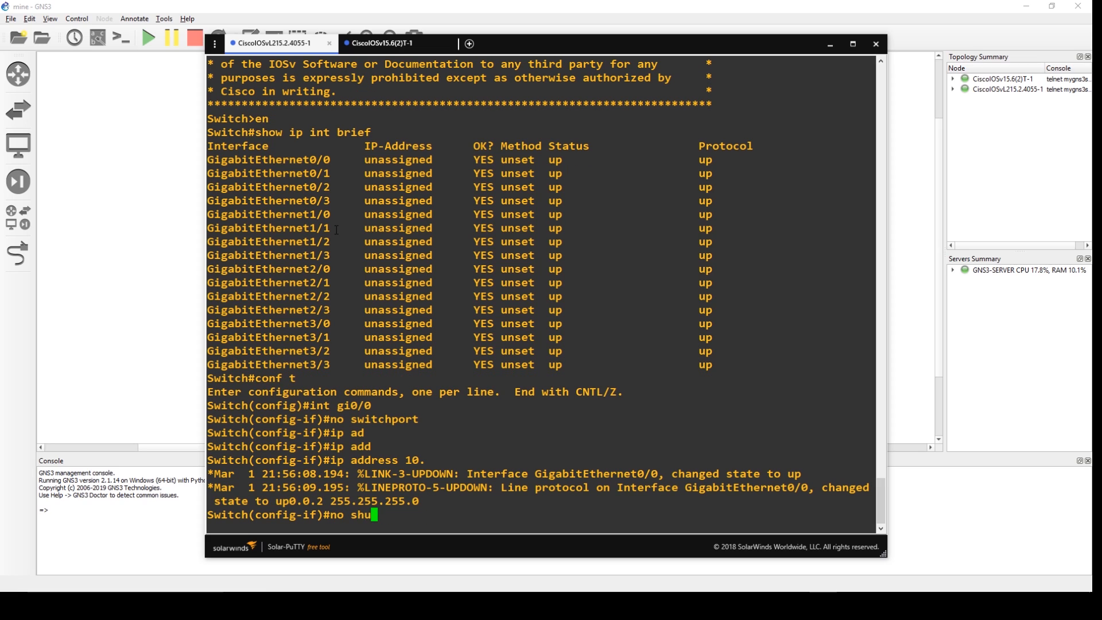
{"action": "type", "text": "t"}
{"action": "key", "text": "Return"}
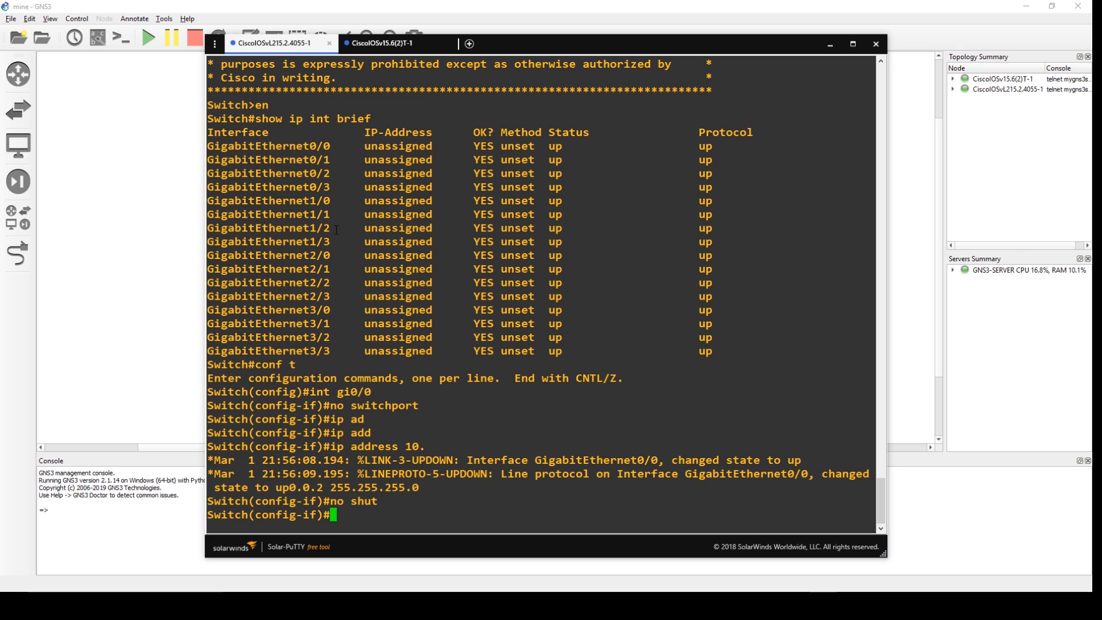
{"action": "type", "text": "end"}
{"action": "key", "text": "Return"}
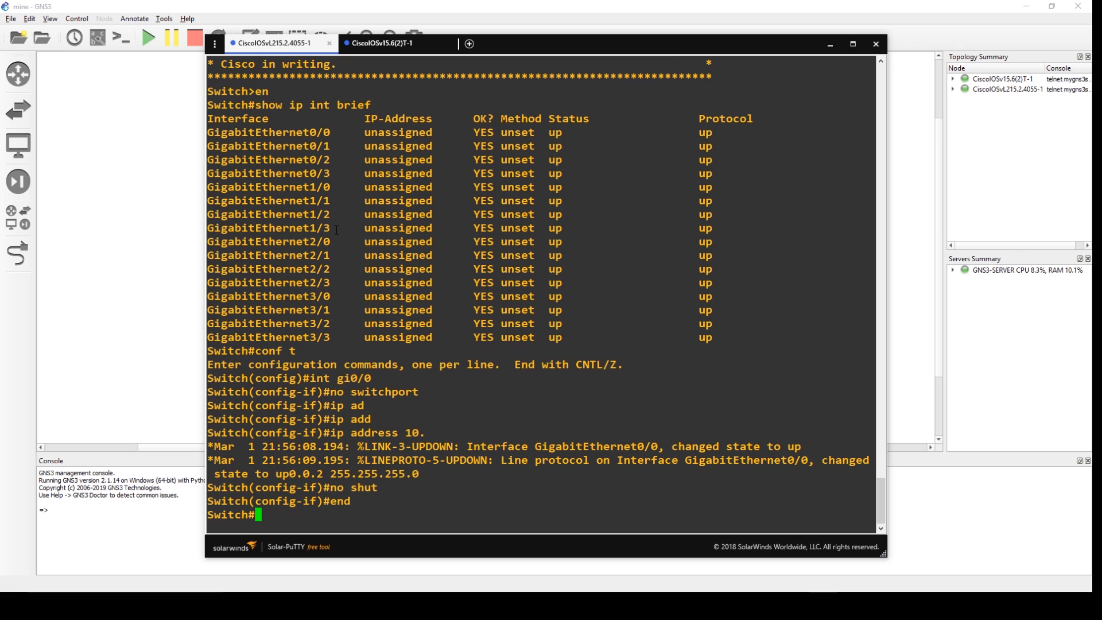
{"action": "key", "text": "Return"}
{"action": "key", "text": "Return"}
{"action": "key", "text": "Return"}
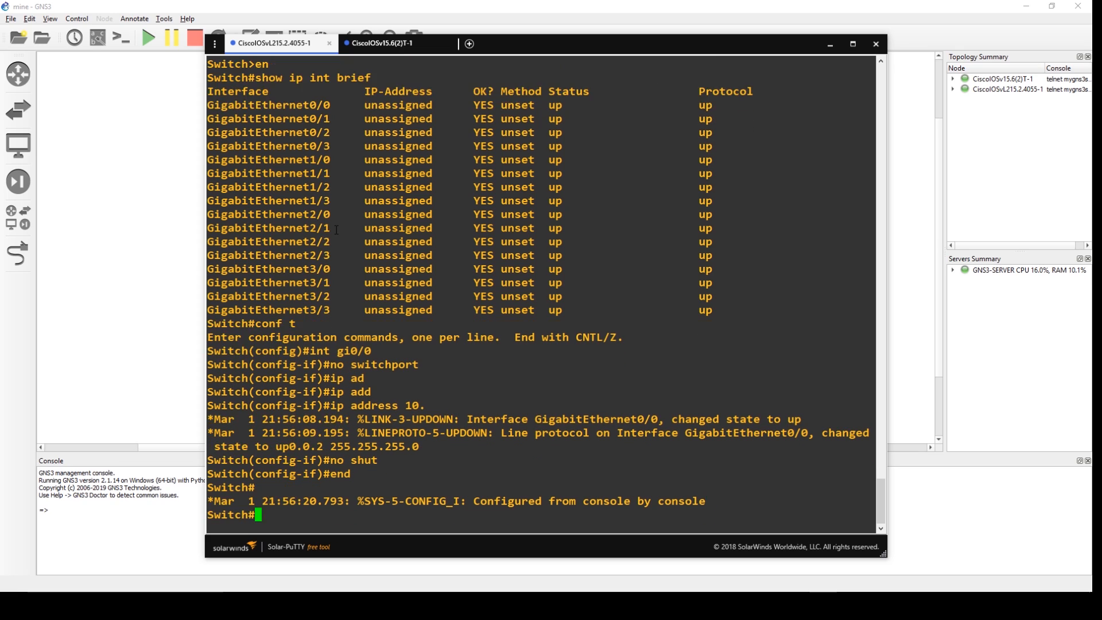
- Test connectivity to the router by pinging 10.0.0.1 from the switch, then repeat the ping
{"action": "type", "text": "ping 10.0."}
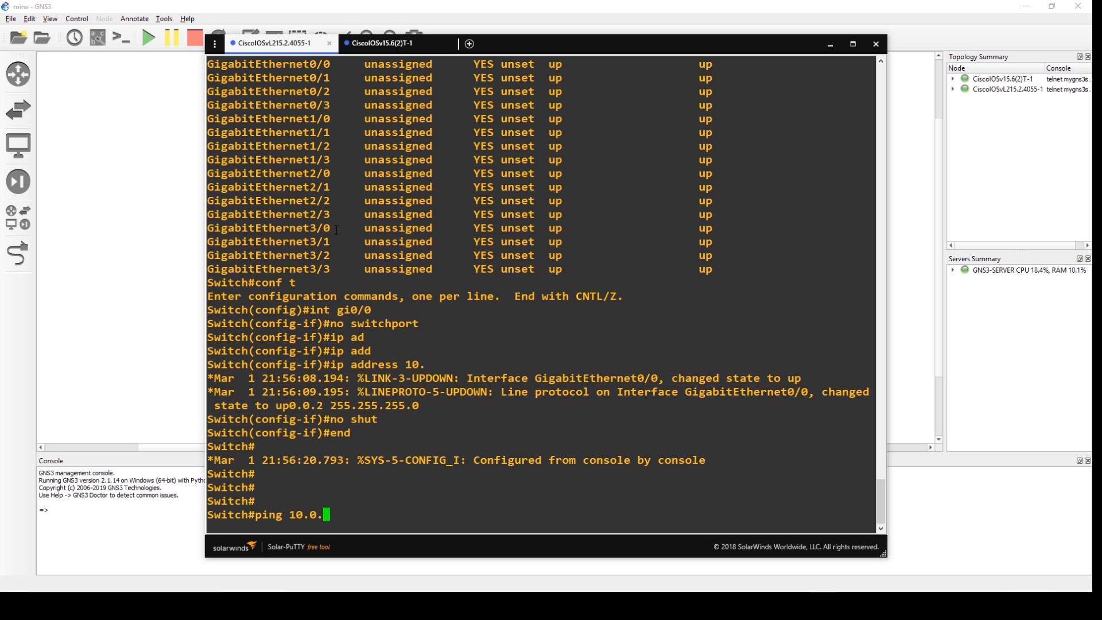
{"action": "type", "text": "0.1"}
{"action": "key", "text": "Return"}
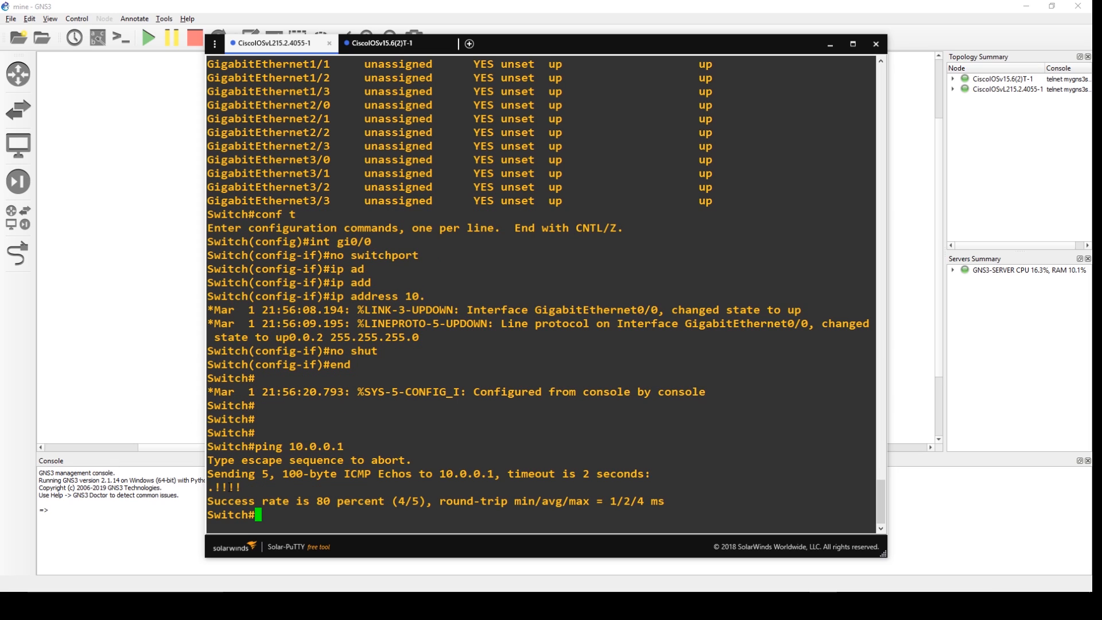
{"action": "left_click_drag", "start_coordinate": [228, 487], "coordinate": [273, 509]}
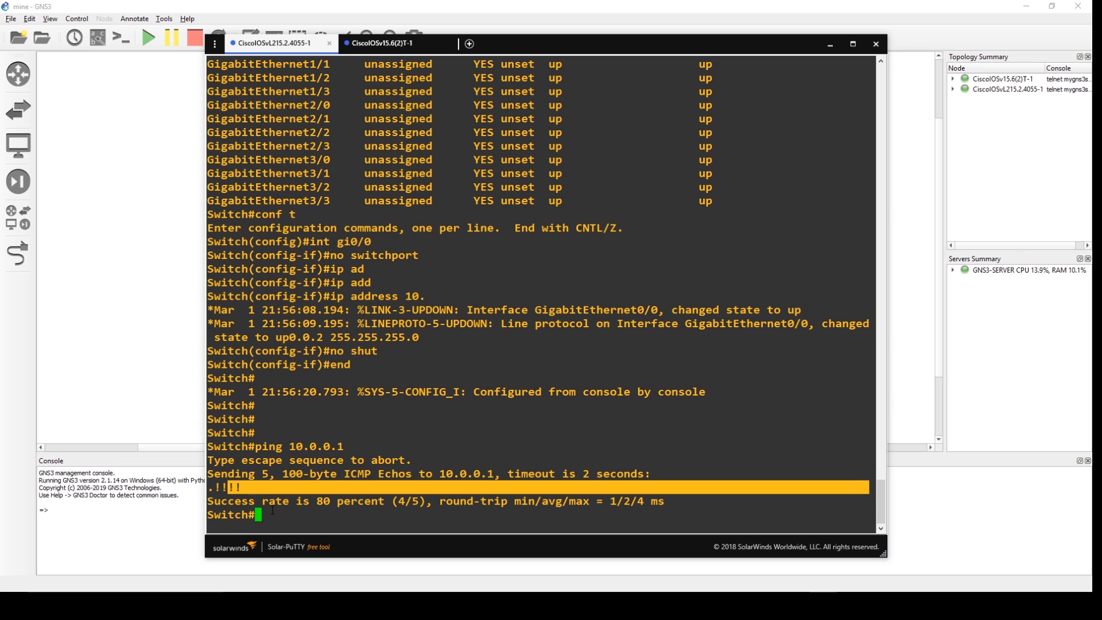
{"action": "left_click", "coordinate": [353, 504]}
{"action": "key", "text": "Up"}
{"action": "key", "text": "Return"}
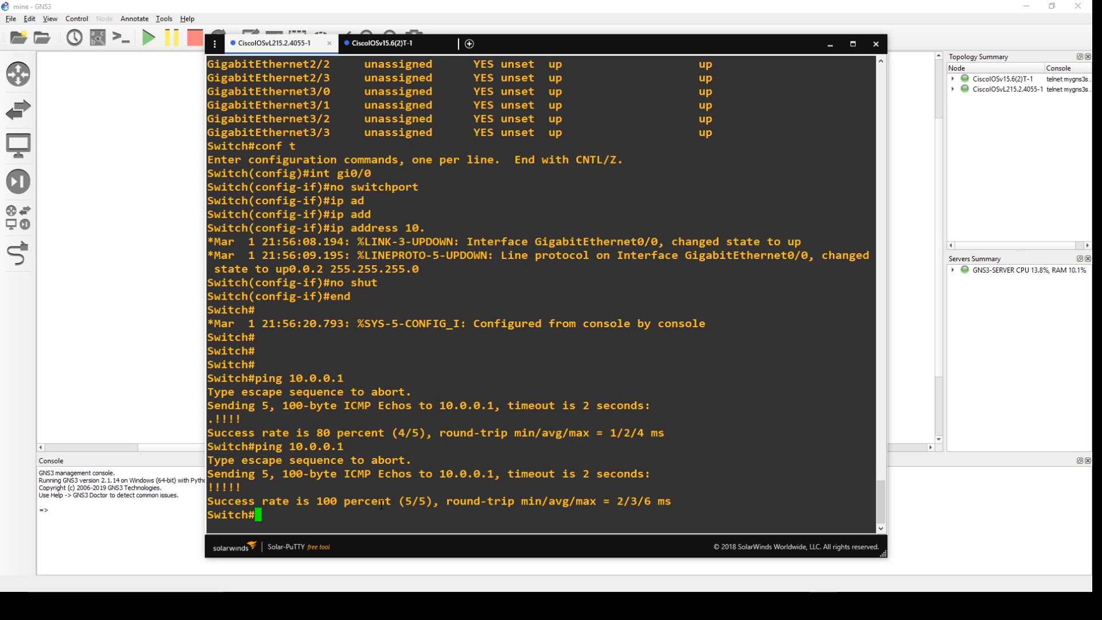
{"action": "left_click_drag", "start_coordinate": [409, 501], "coordinate": [418, 501]}
{"action": "left_click", "coordinate": [340, 501]}
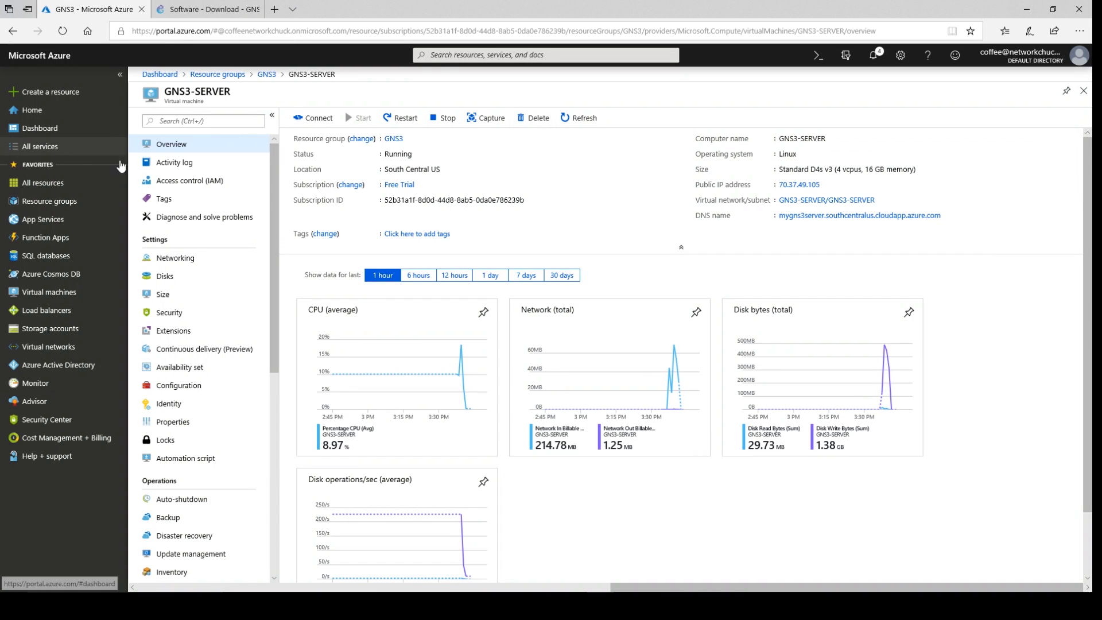
- In the Azure portal, open the GNS3 resource group and its GNS3-SERVER virtual machine
{"action": "left_click", "coordinate": [67, 200]}
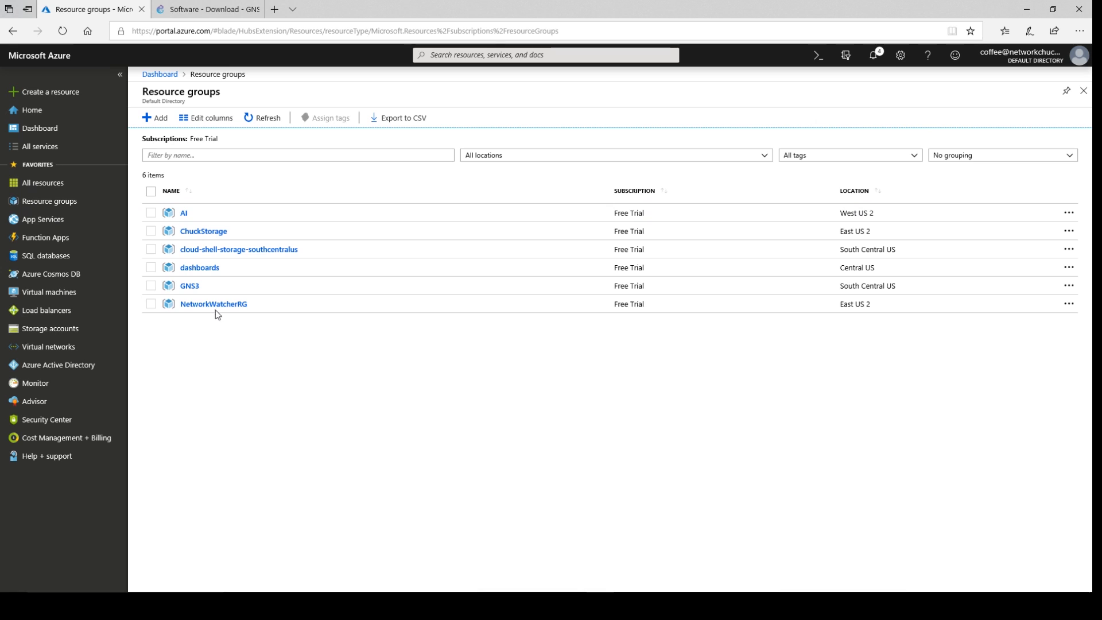
{"action": "left_click", "coordinate": [188, 286]}
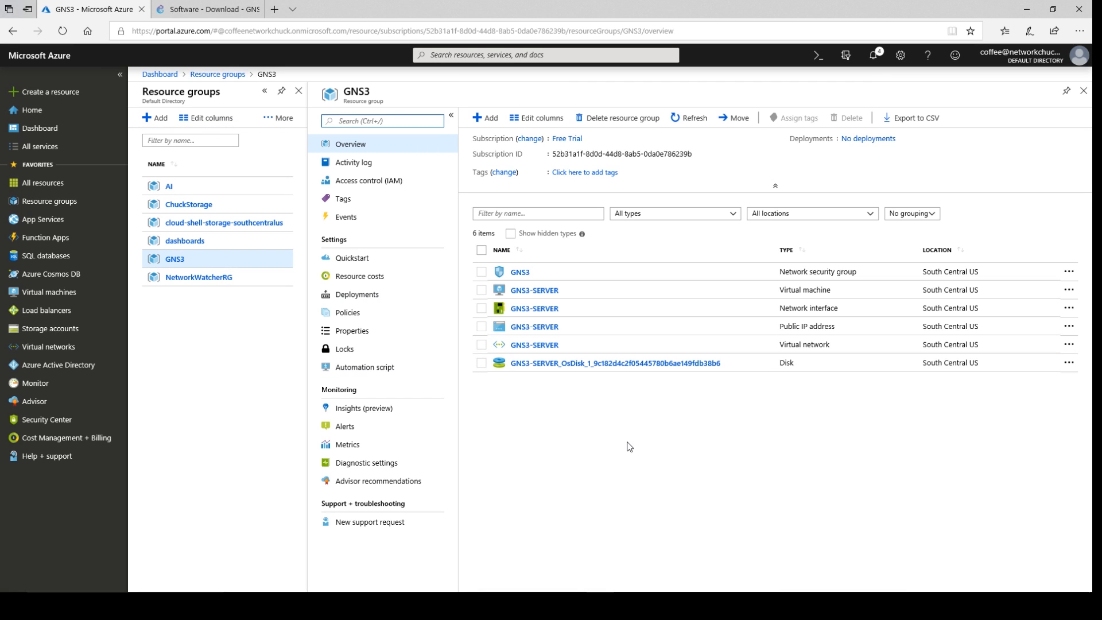
{"action": "left_click", "coordinate": [816, 288]}
{"action": "left_click", "coordinate": [534, 290]}
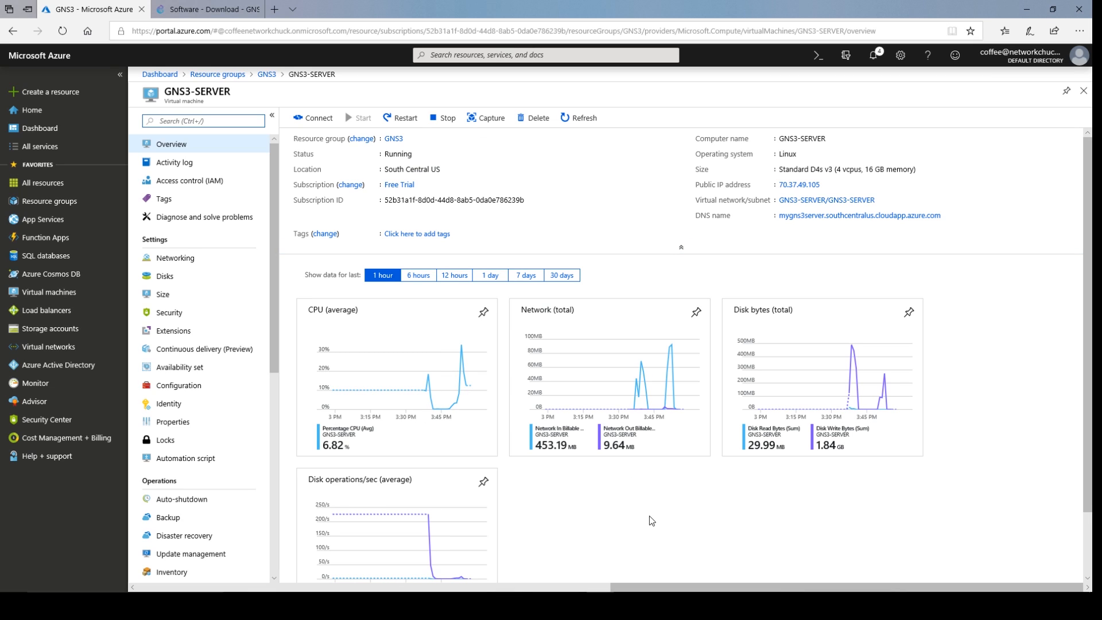
- Review the GNS3-SERVER overview and stop the virtual machine
{"action": "scroll", "coordinate": [655, 524], "scroll_direction": "down", "scroll_amount": 1}
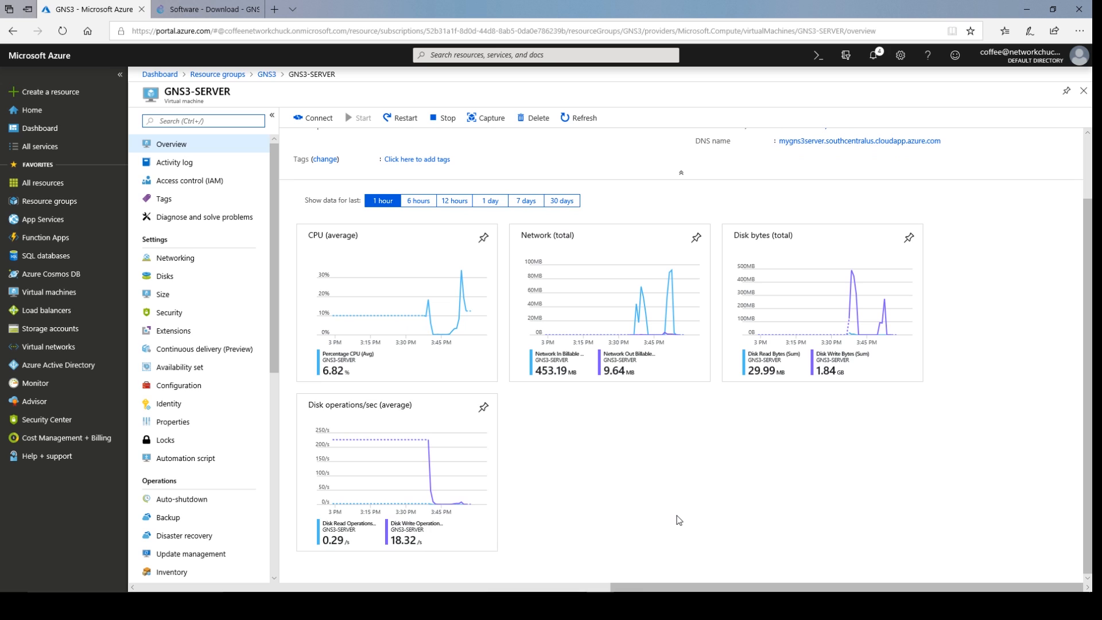
{"action": "scroll", "coordinate": [690, 532], "scroll_direction": "up", "scroll_amount": 1}
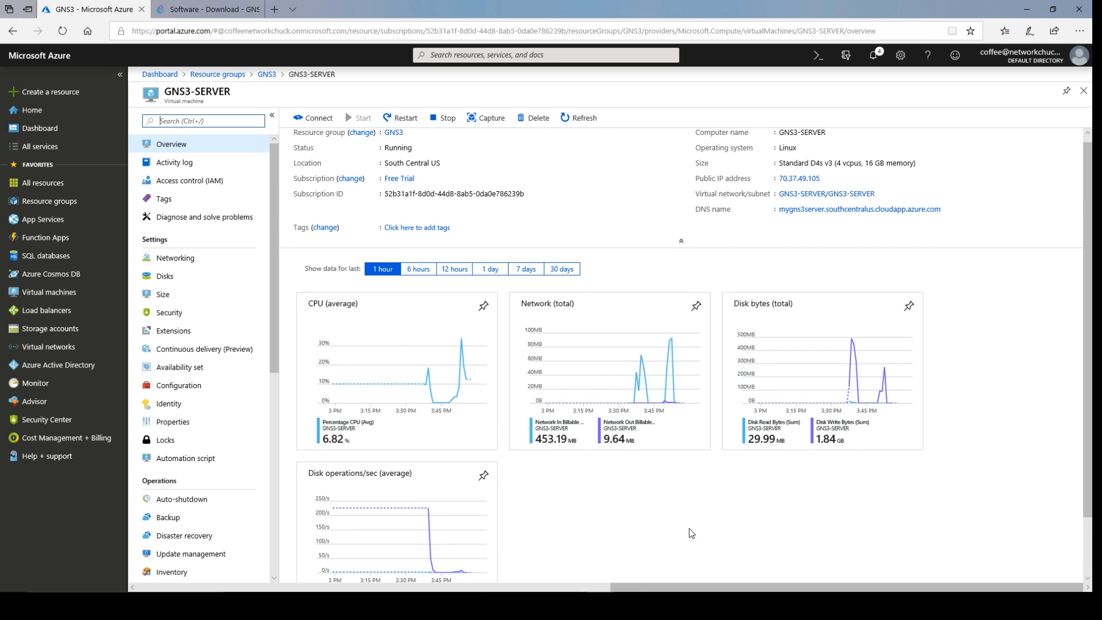
{"action": "scroll", "coordinate": [688, 544], "scroll_direction": "up", "scroll_amount": 1}
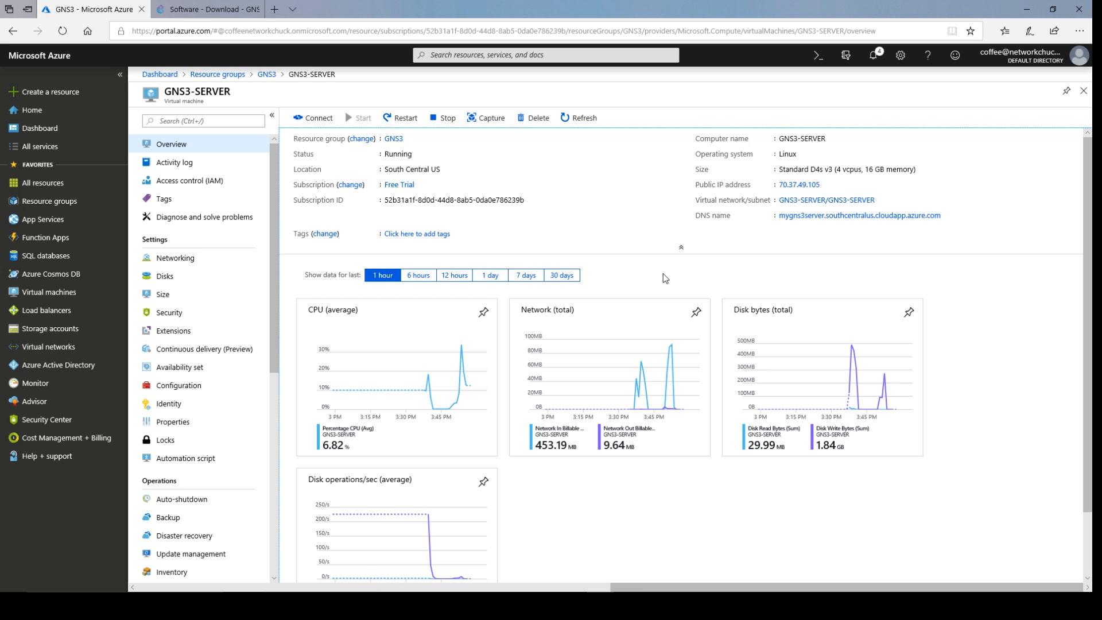
{"action": "left_click", "coordinate": [445, 118]}
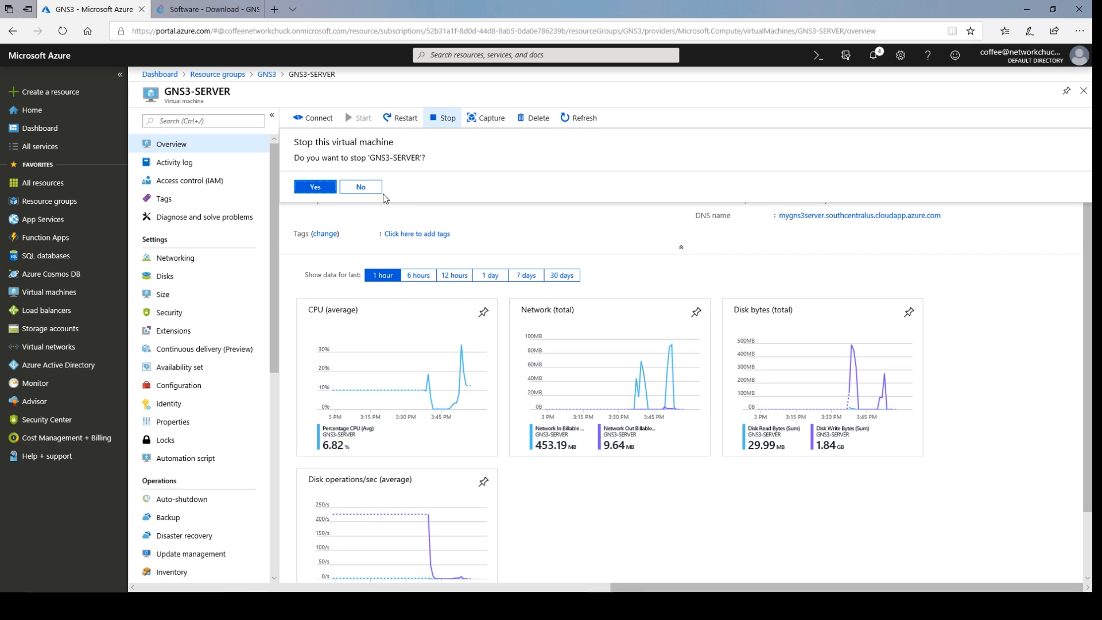
{"action": "left_click", "coordinate": [322, 188]}
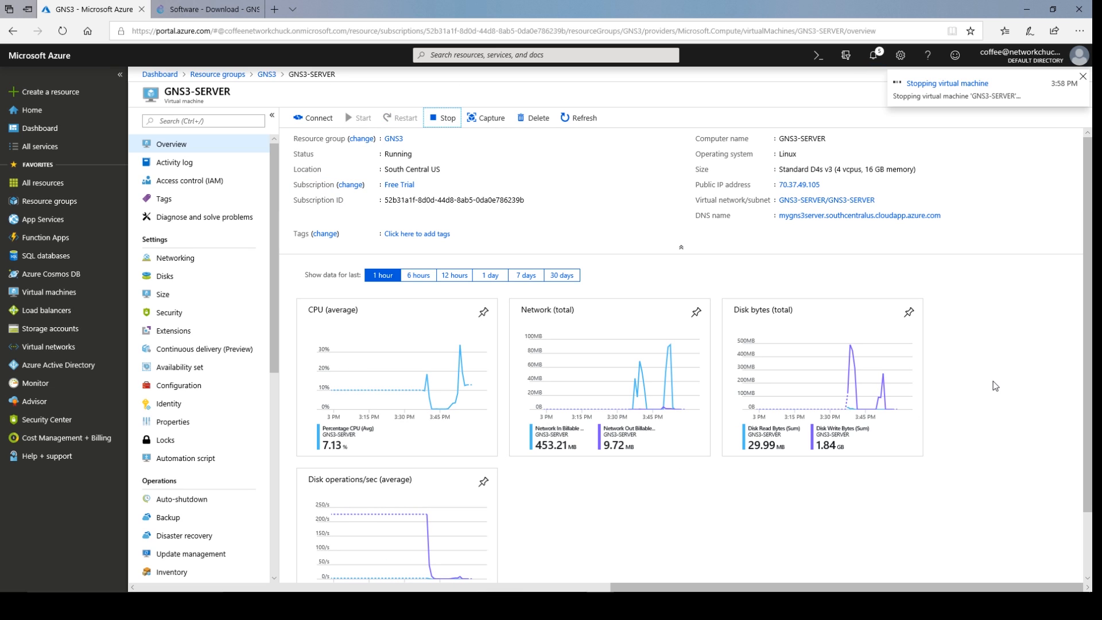
- Refresh the virtual machine's overview repeatedly and check its status
{"action": "left_click", "coordinate": [586, 120]}
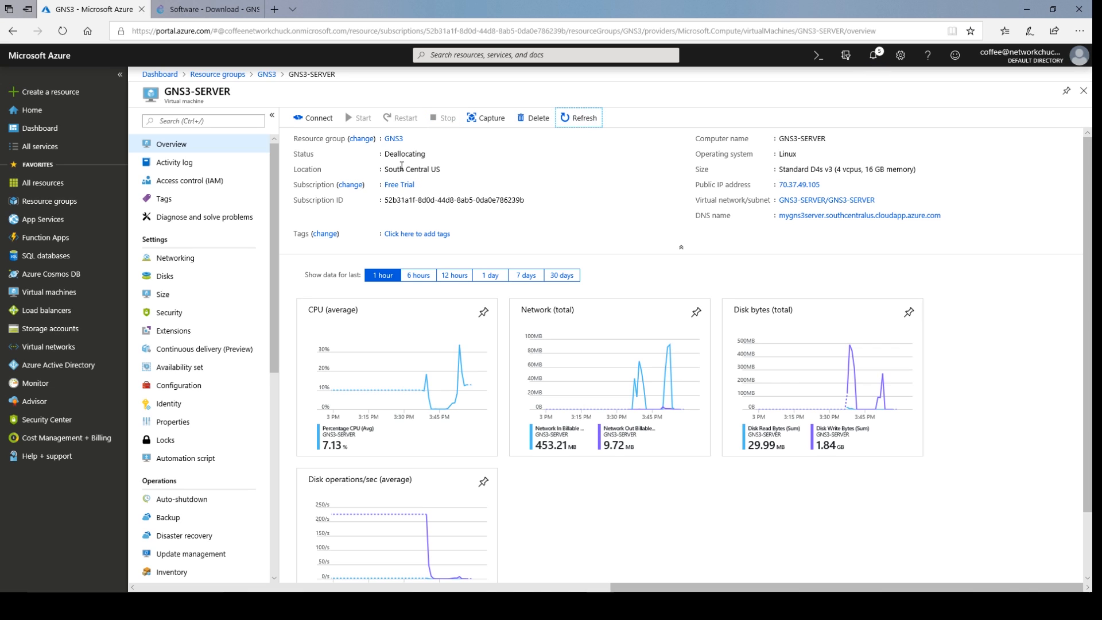
{"action": "double_click", "coordinate": [303, 154]}
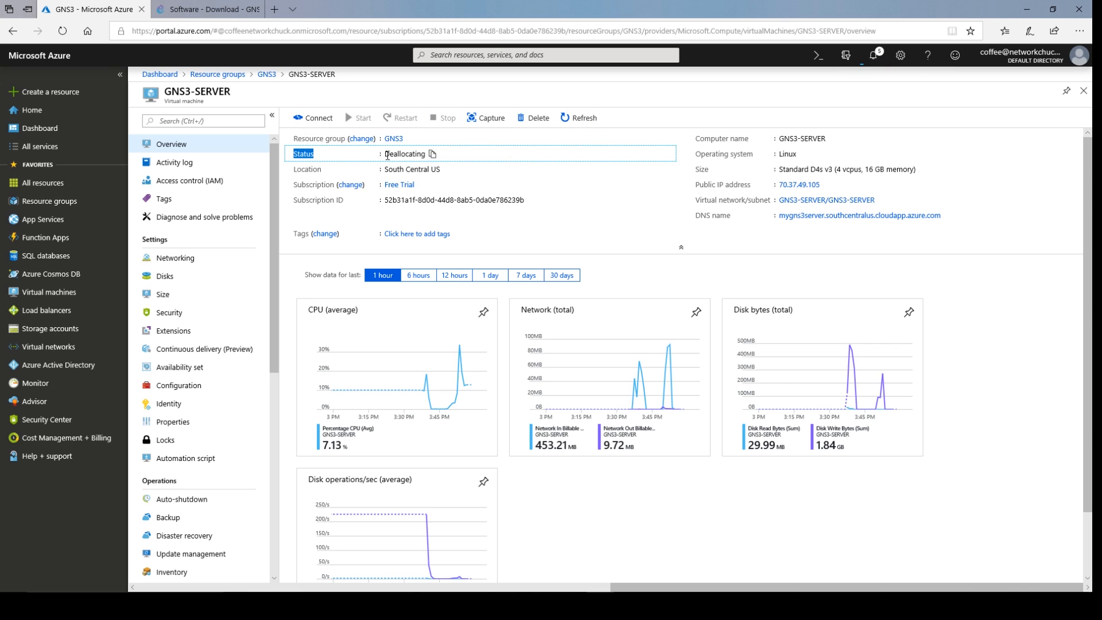
{"action": "double_click", "coordinate": [388, 155]}
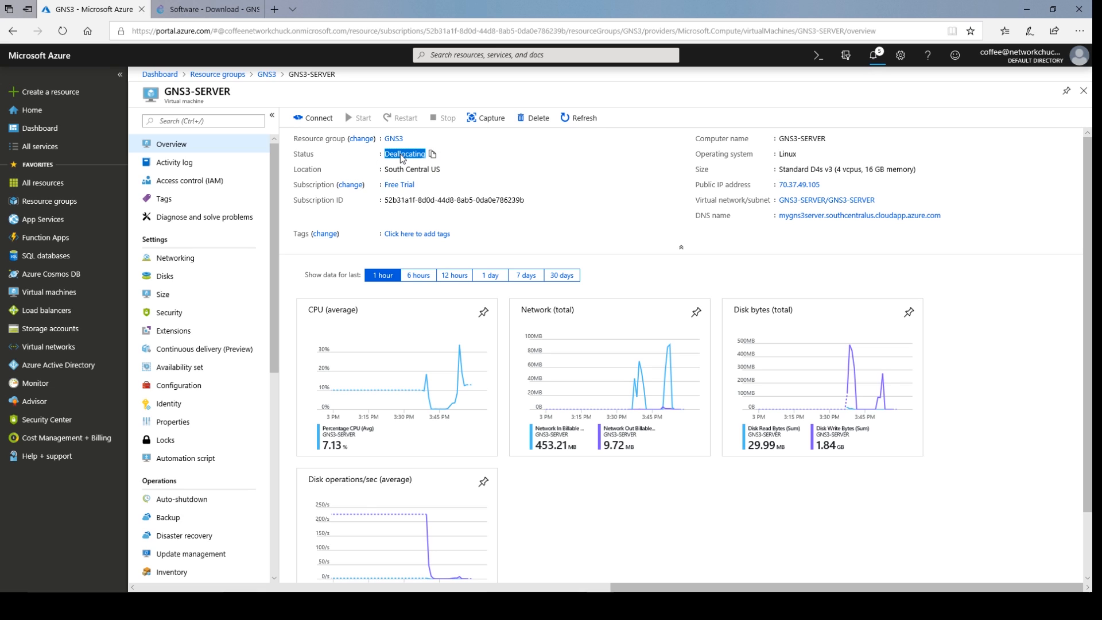
{"action": "left_click", "coordinate": [534, 153]}
{"action": "left_click", "coordinate": [577, 121]}
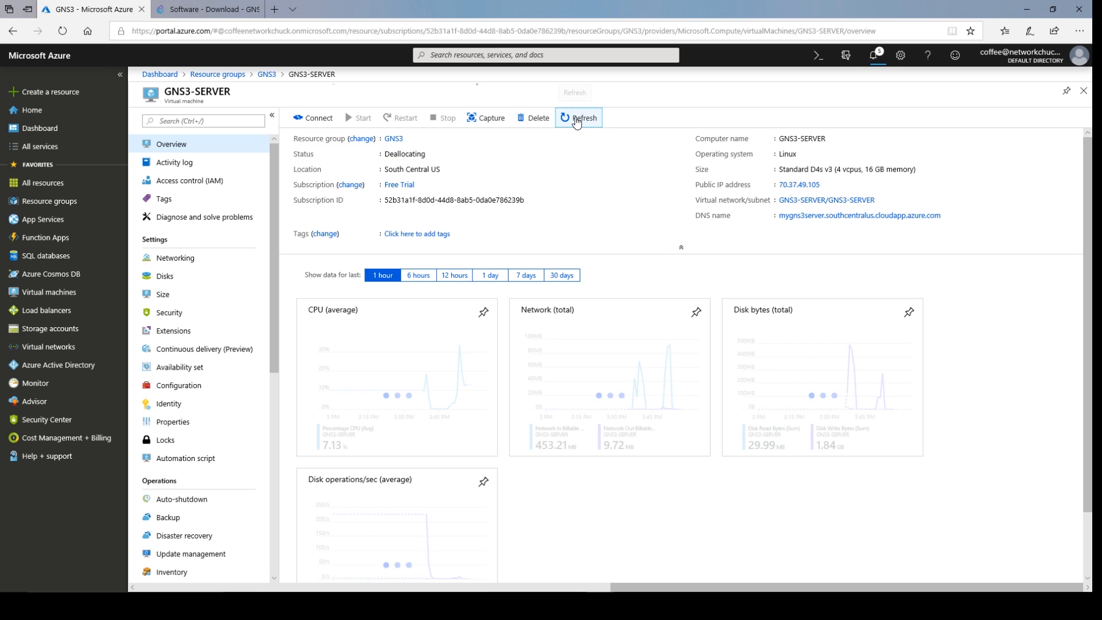
{"action": "left_click", "coordinate": [584, 120]}
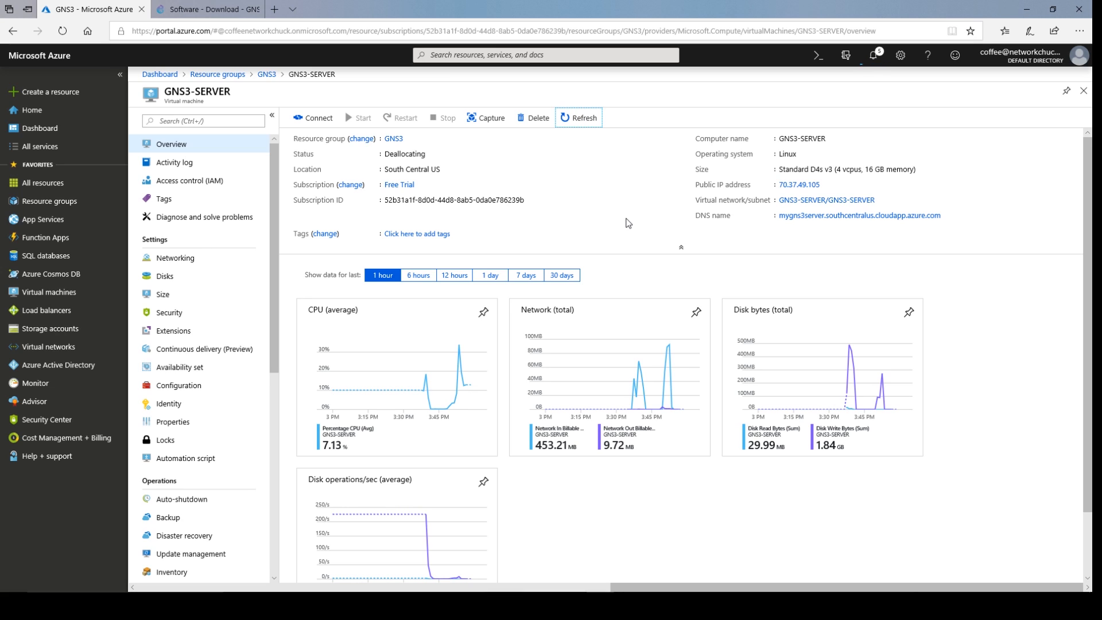
- Examine the virtual machine's size, including its vCPUs and memory
{"action": "left_click", "coordinate": [733, 173]}
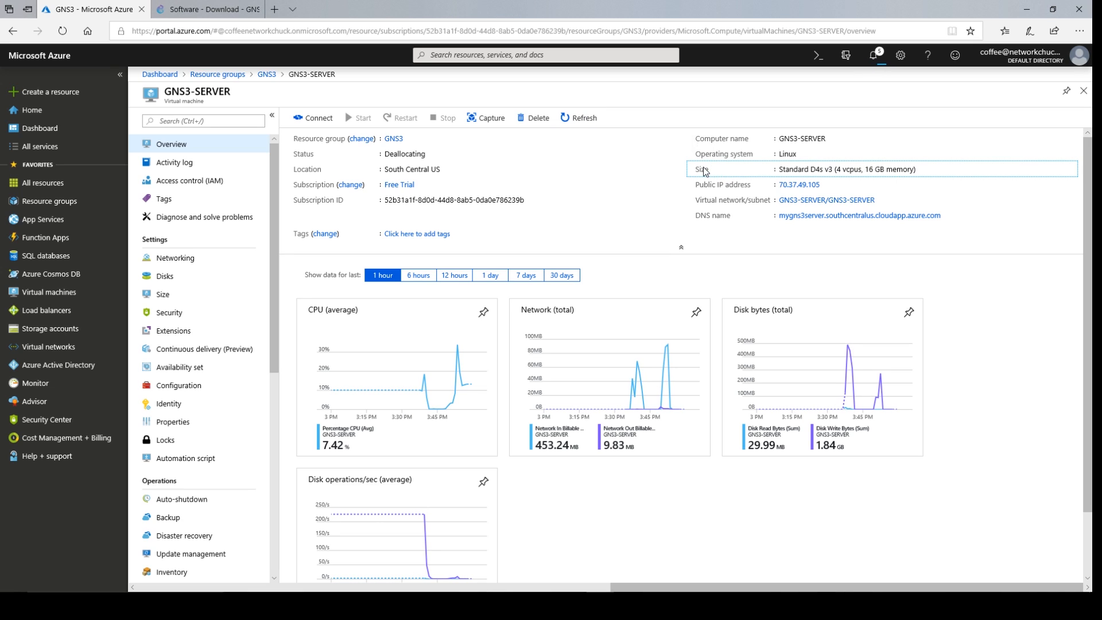
{"action": "left_click_drag", "start_coordinate": [835, 170], "coordinate": [893, 175]}
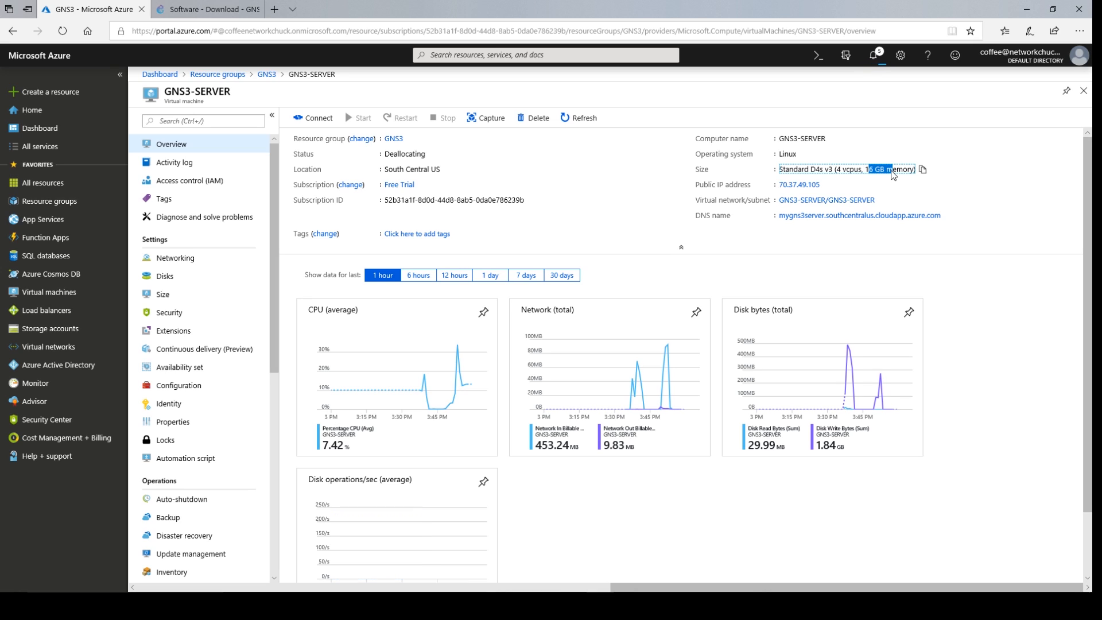
{"action": "left_click", "coordinate": [881, 172]}
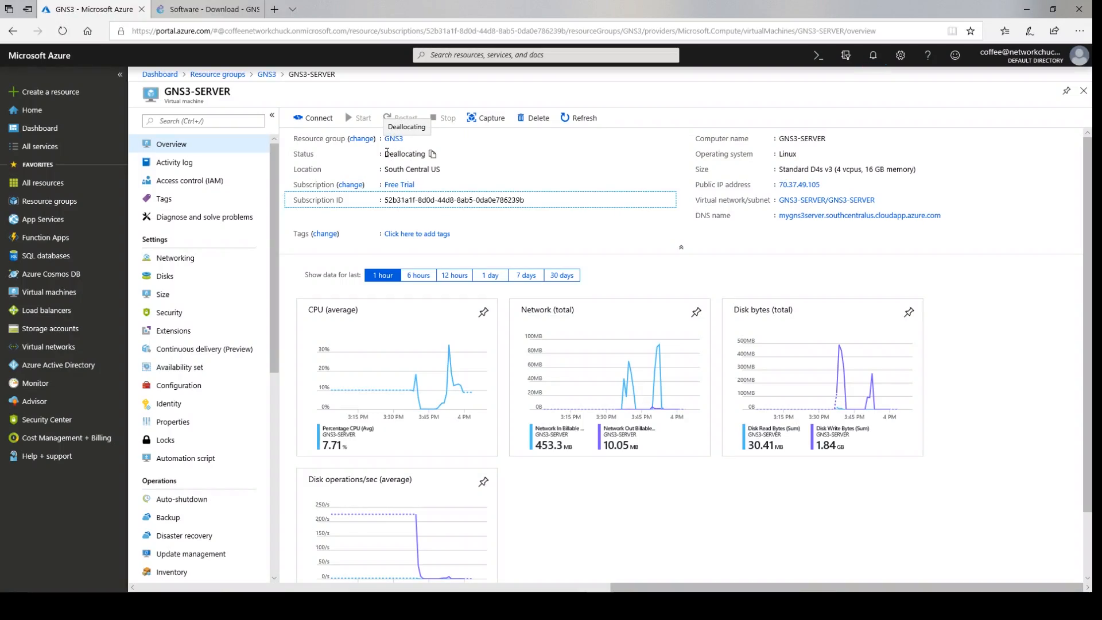
- Recheck the virtual machine's status and search the portal's resources for "gns3"
{"action": "double_click", "coordinate": [403, 154]}
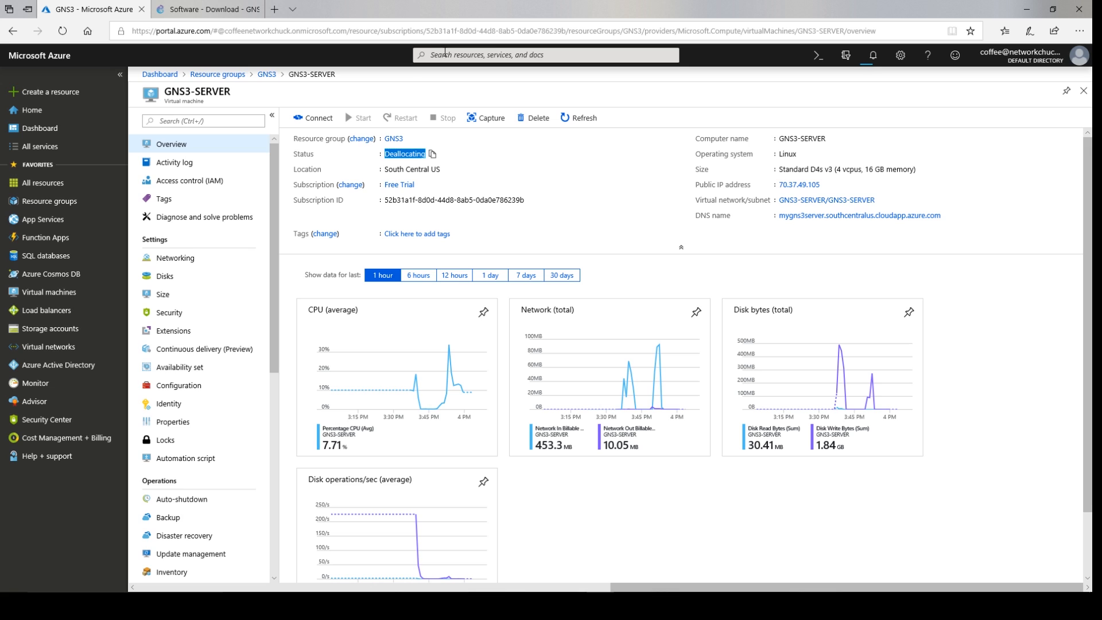
{"action": "left_click", "coordinate": [445, 53]}
{"action": "type", "text": "gns3"}
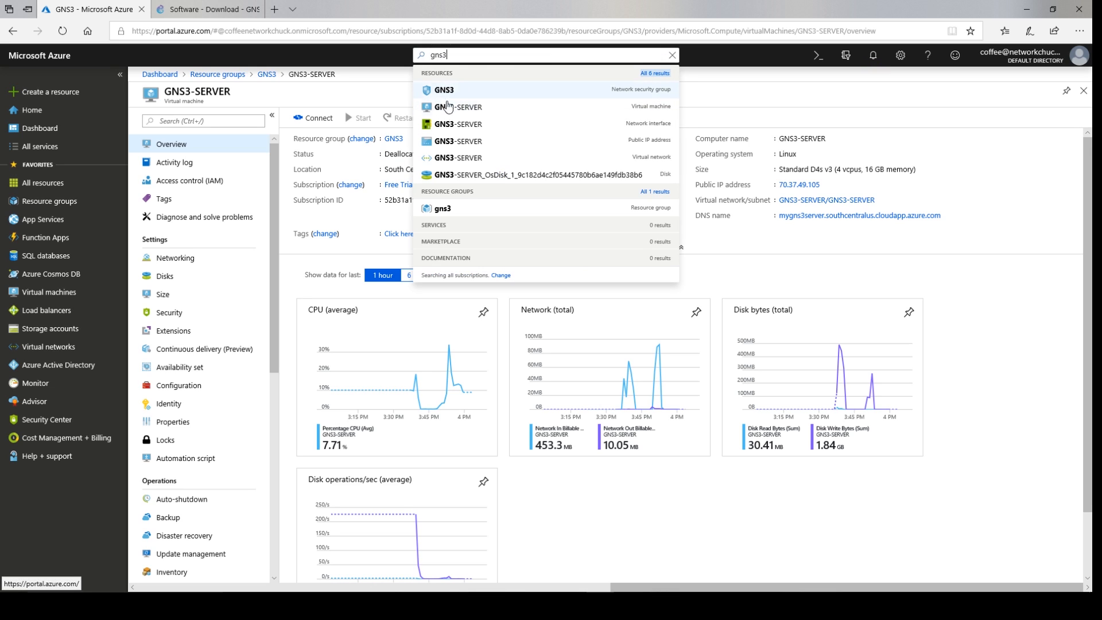
{"action": "left_click", "coordinate": [800, 81]}
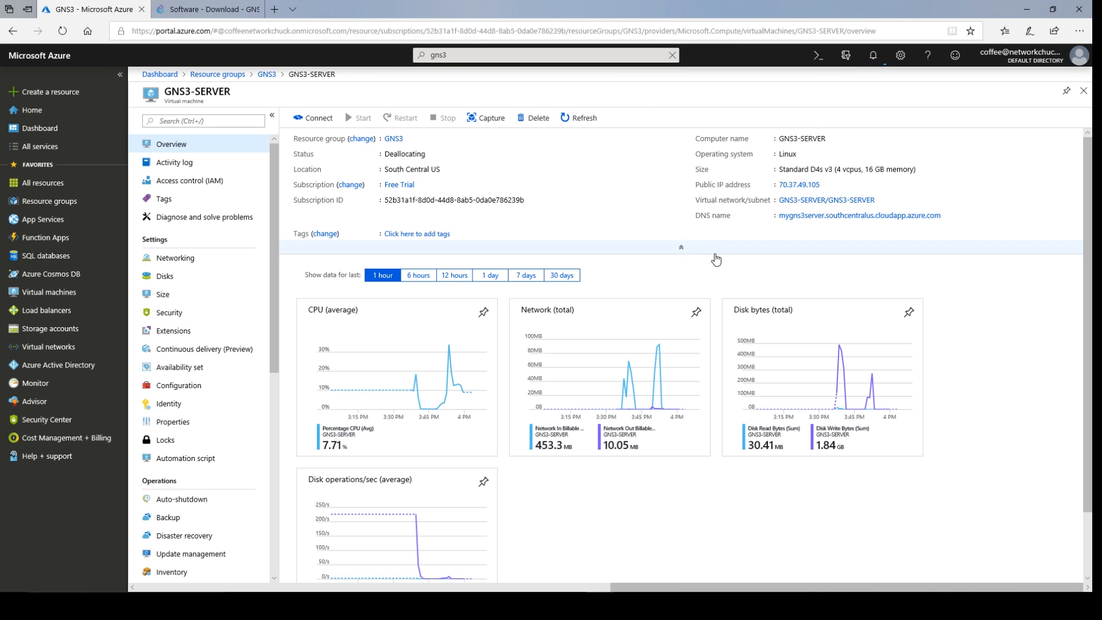